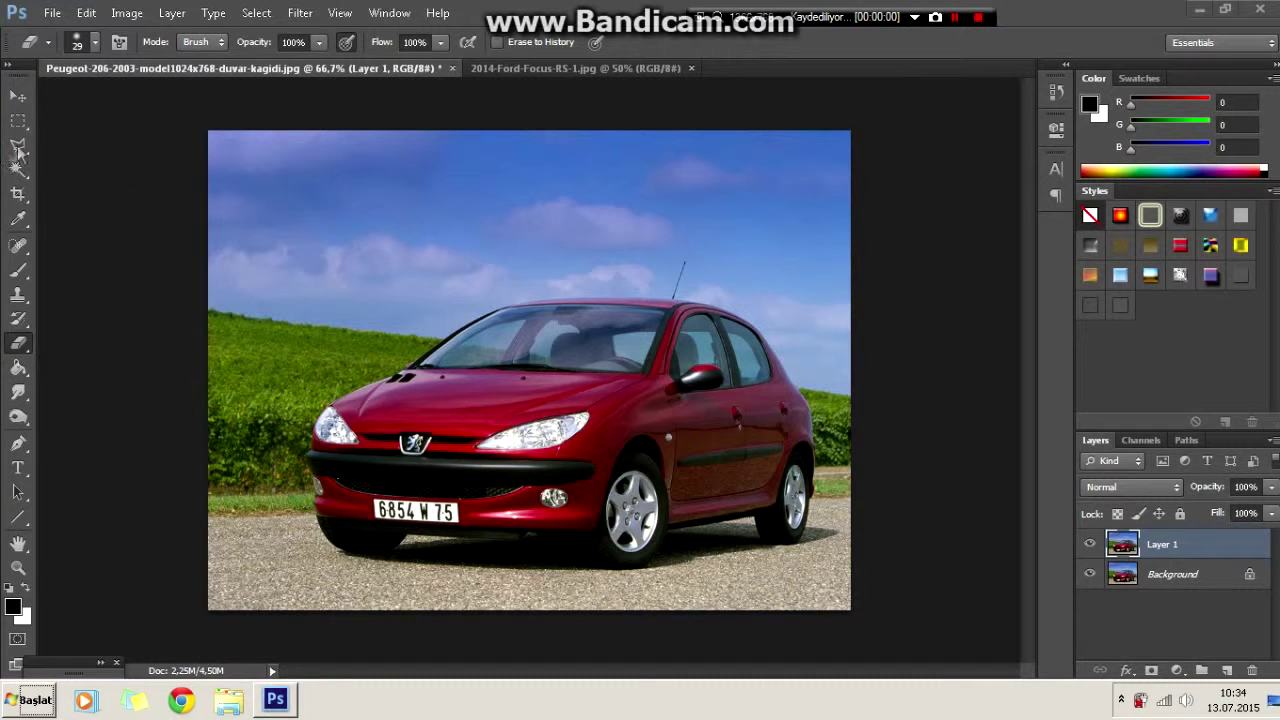
- Pick the Polygonal Lasso tool with the Peugeot 206 photo and Layer 1 ready
left_click(18, 145)
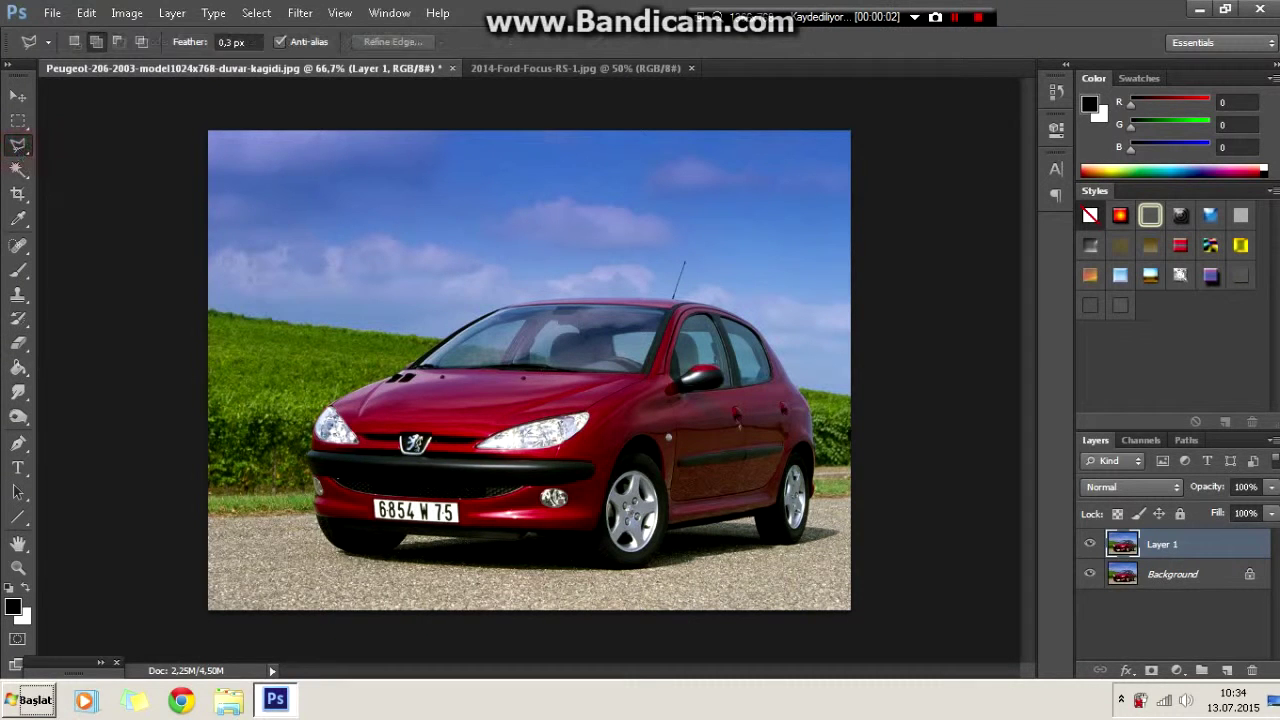
- Outline the Focus RS front bumper in the Ford Focus photo with the Polygonal Lasso
left_click(577, 68)
key("ctrl+plus")
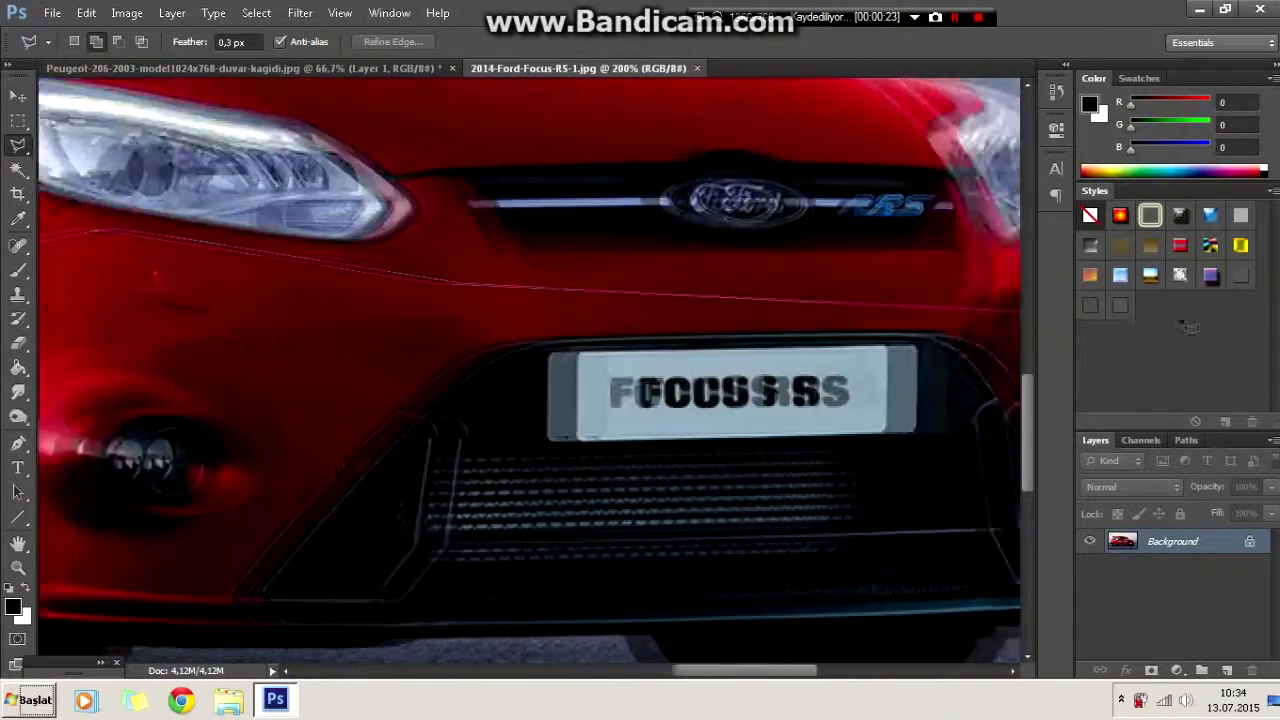
left_click(310, 284)
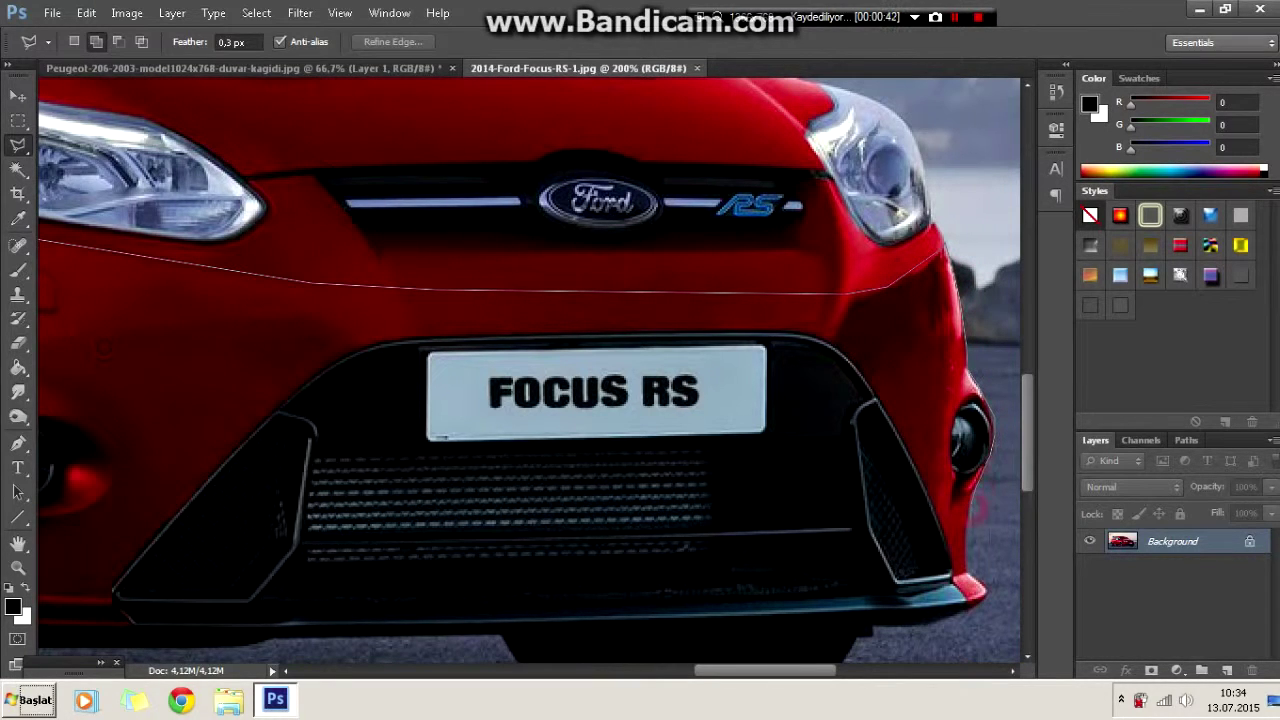
left_click(852, 632)
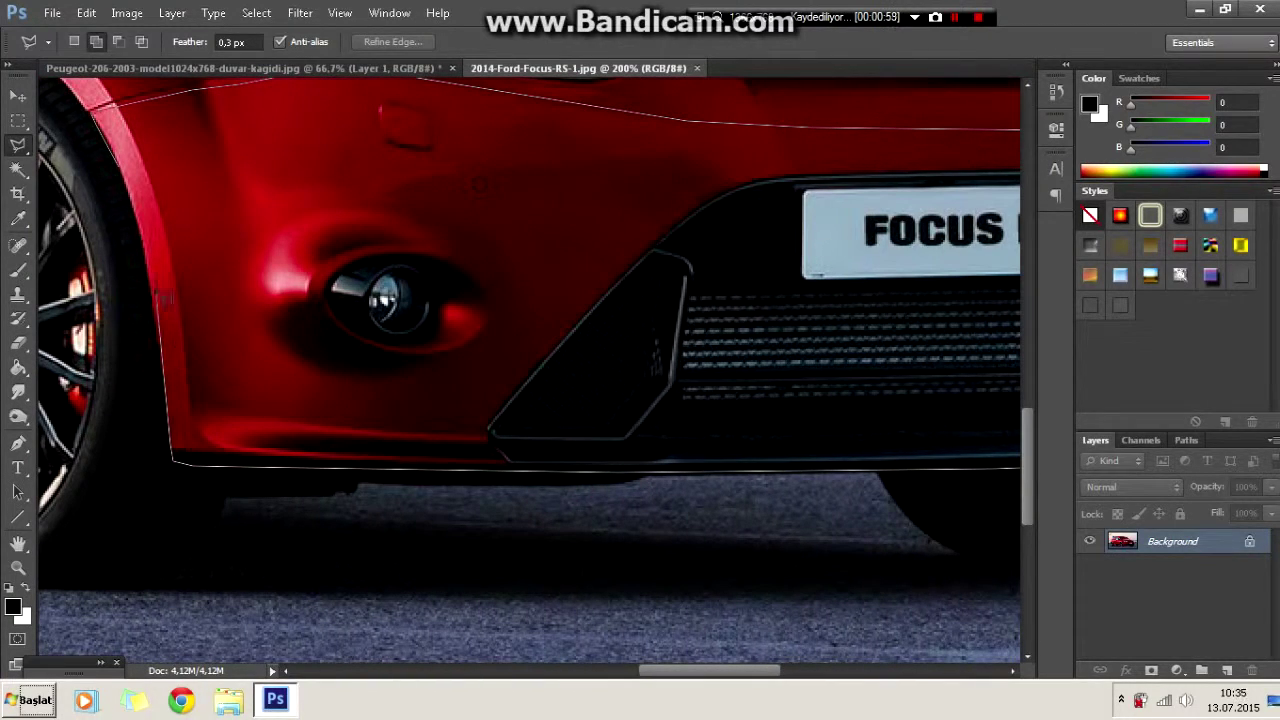
double_click(100, 130)
- Copy the Focus bumper and paste it into the Peugeot photo as Layer 2
key("ctrl+c")
left_click(240, 68)
key("ctrl+v")
right_click(570, 300)
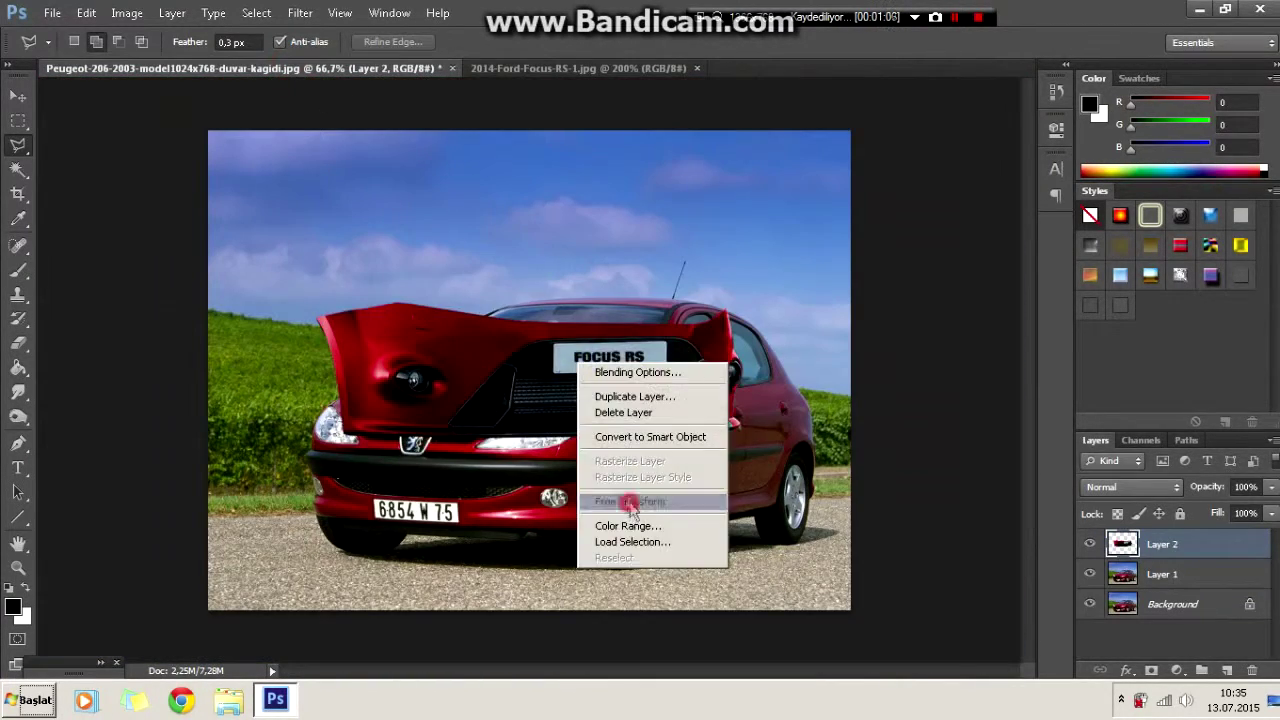
- Flip the pasted bumper horizontally, shrink it and move it onto the Peugeot's front
left_click(620, 500)
left_click_drag(743, 302, 630, 318)
left_click_drag(470, 400, 466, 514)
key("ctrl+plus")
key("ctrl+plus")
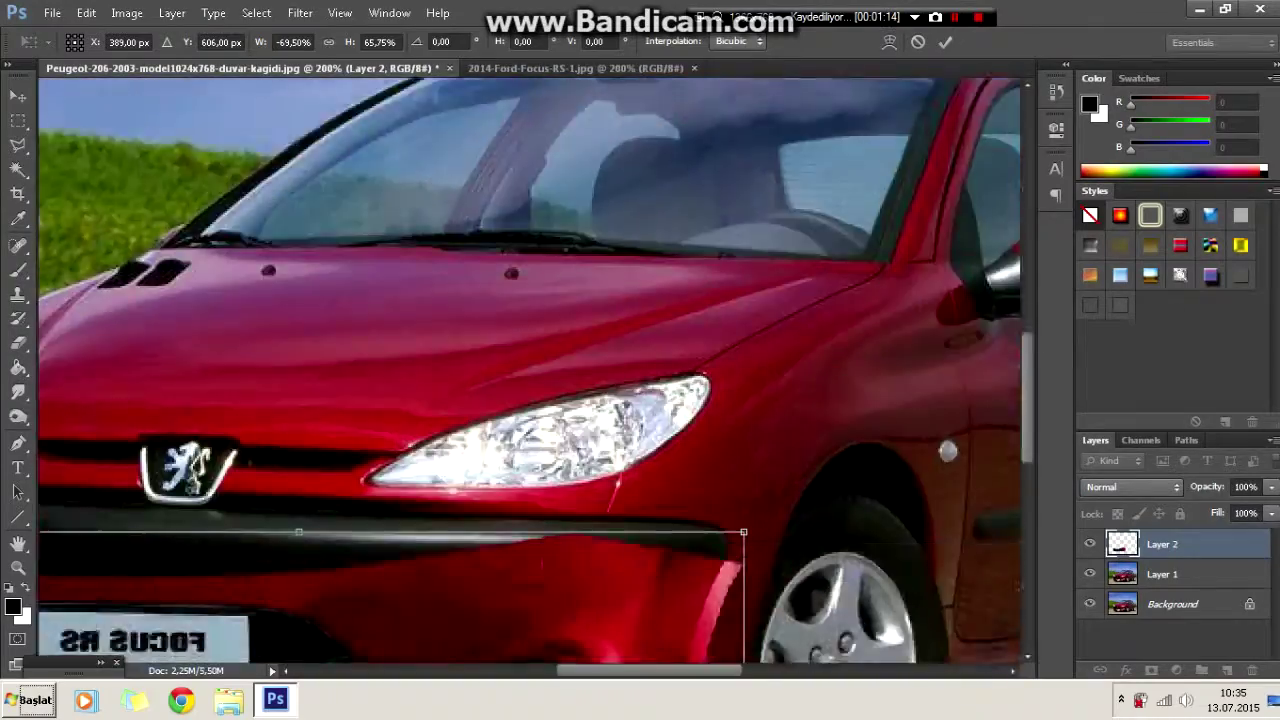
left_click_drag(690, 675, 590, 675)
- Skew, widen and shorten the bumper to fit, commit the transform, and hide Layer 2
left_click_drag(137, 456, 137, 418)
key("ctrl+minus")
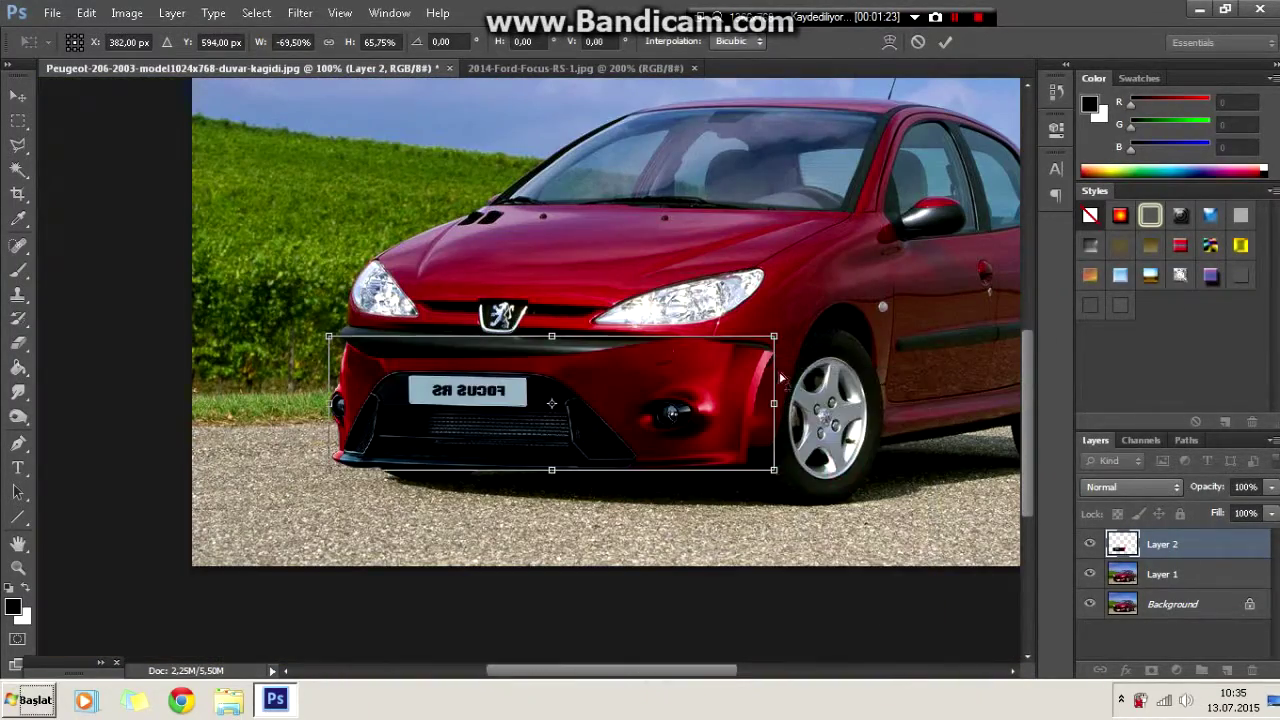
left_click_drag(774, 421, 801, 421)
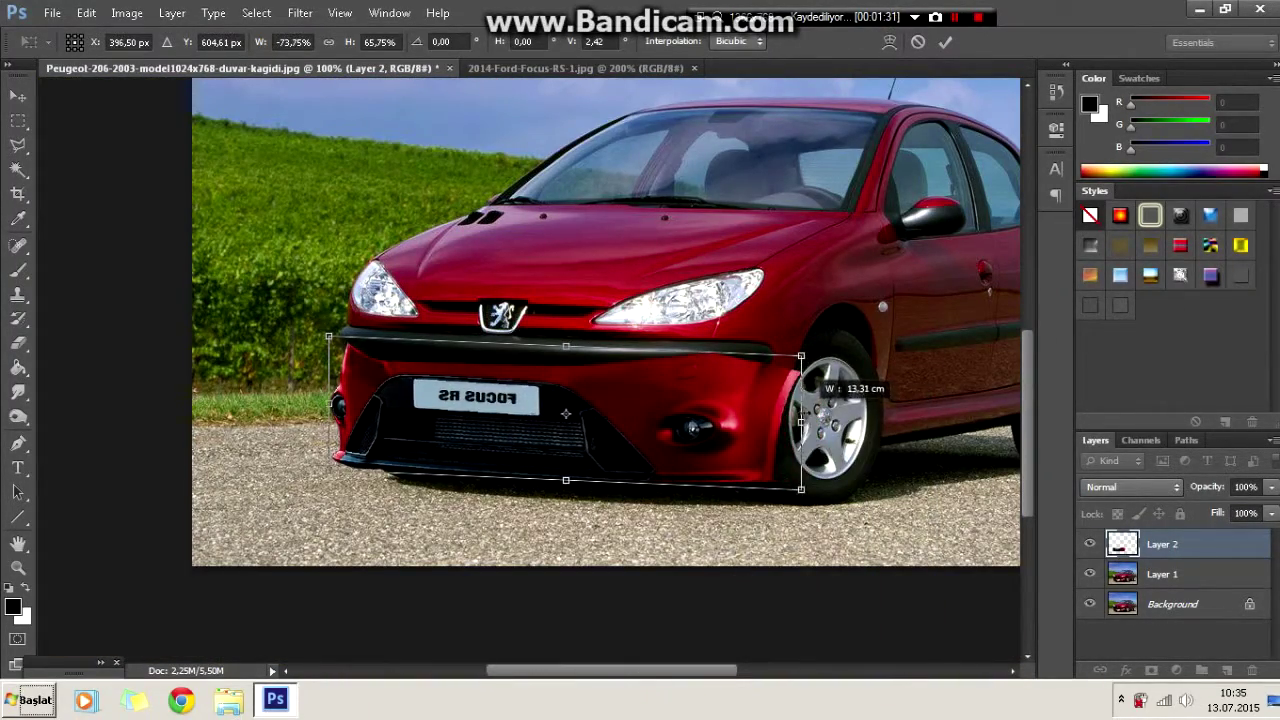
left_click_drag(566, 481, 566, 473)
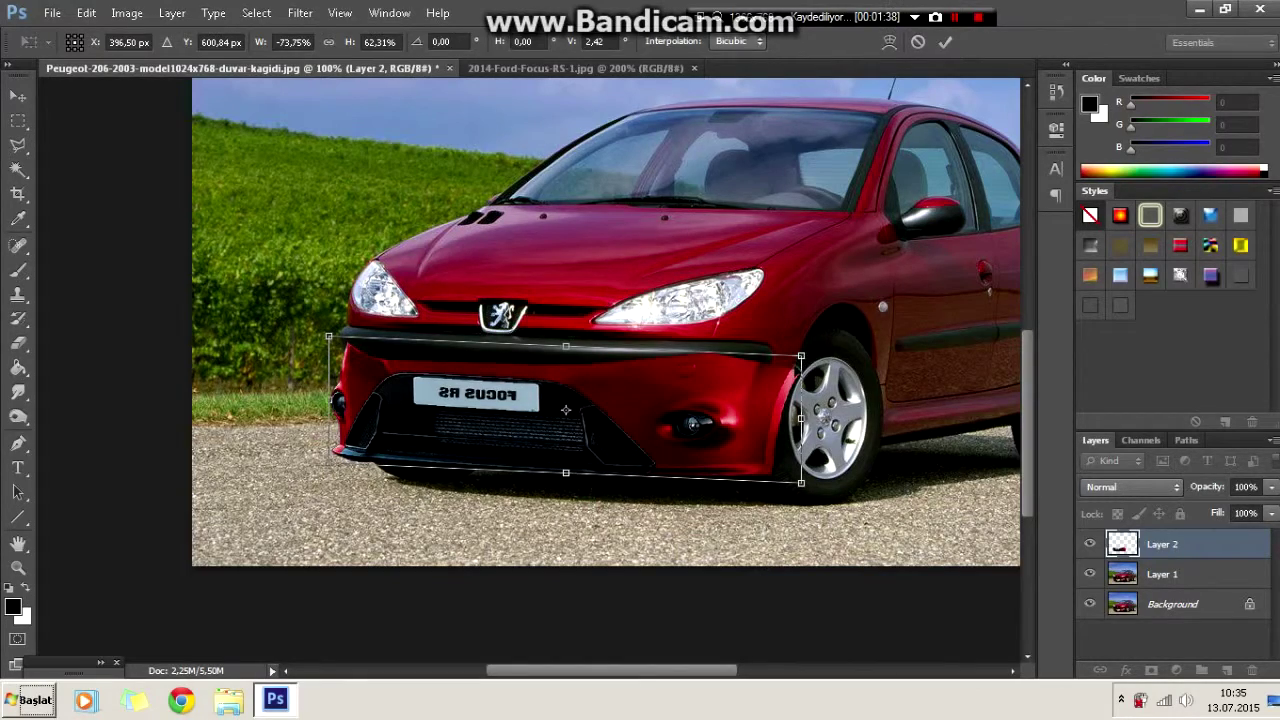
left_click(945, 41)
left_click(1090, 544)
key("ctrl+plus")
key("ctrl+plus")
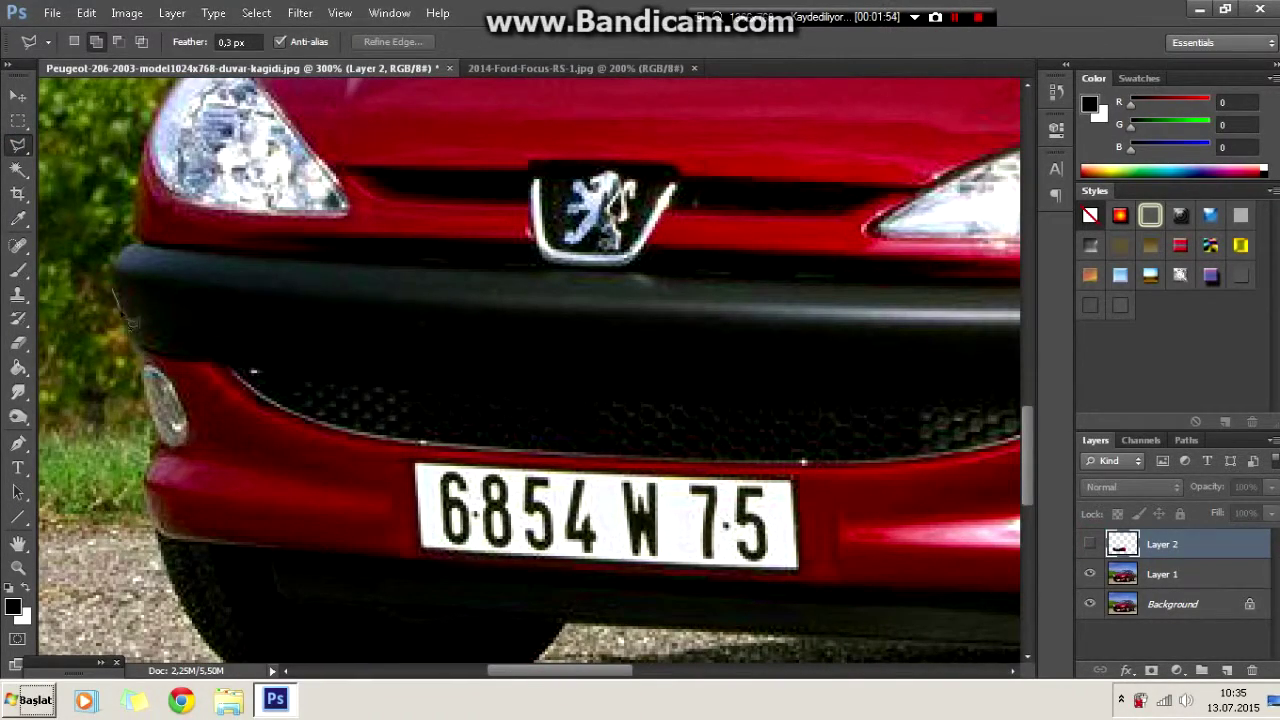
- Lasso around the Peugeot's black bumper strip and make Layer 2 visible again
scroll(617, 376, "right", 3)
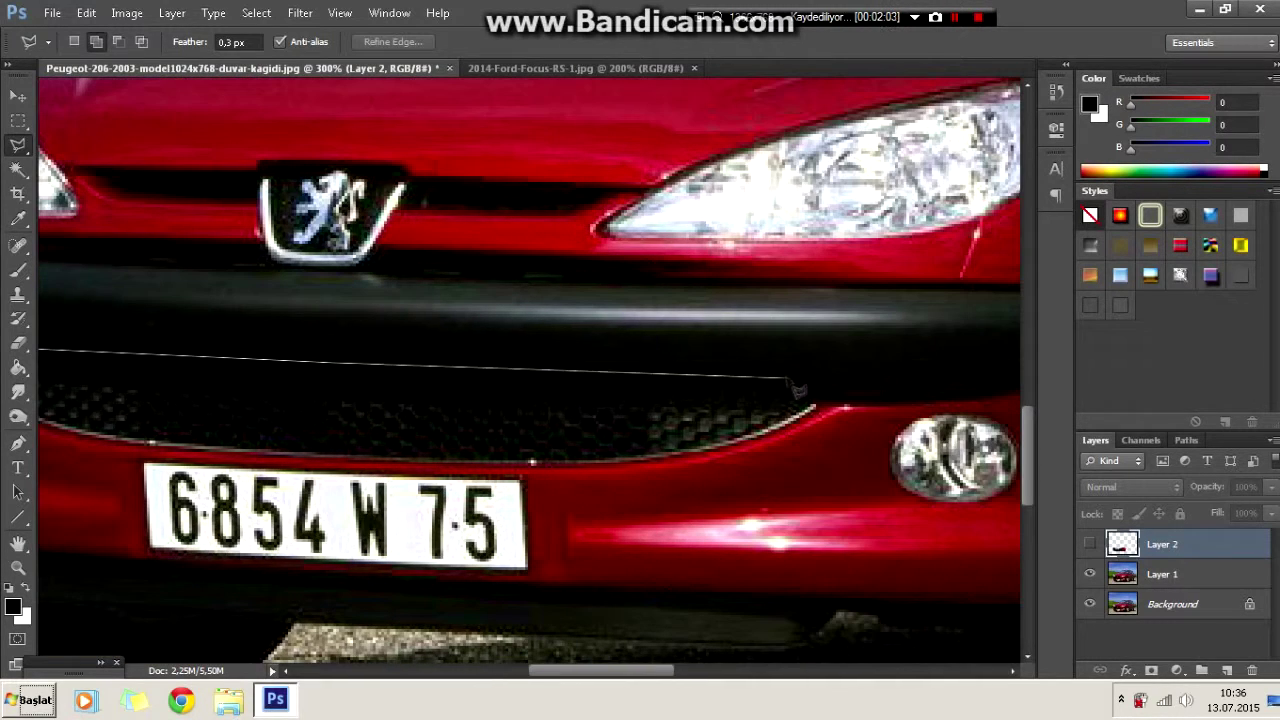
scroll(843, 410, "right", 2)
scroll(662, 410, "right", 1)
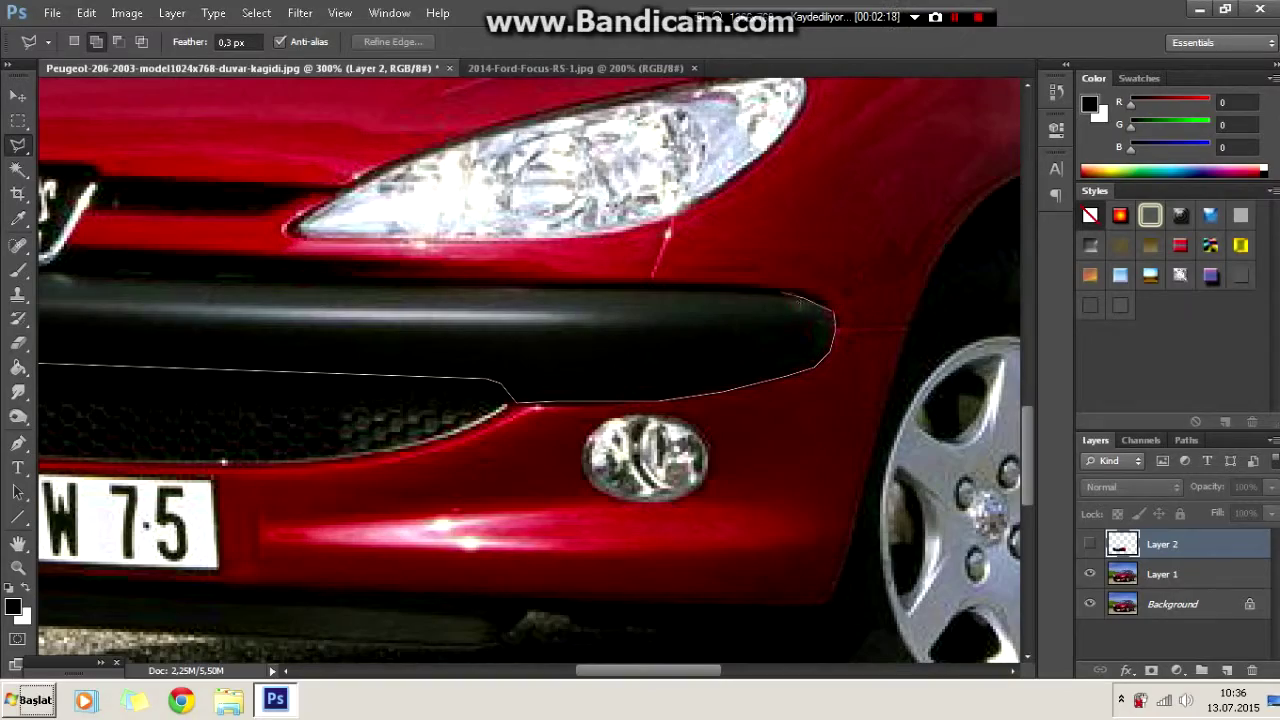
double_click(762, 293)
scroll(665, 620, "down", 5)
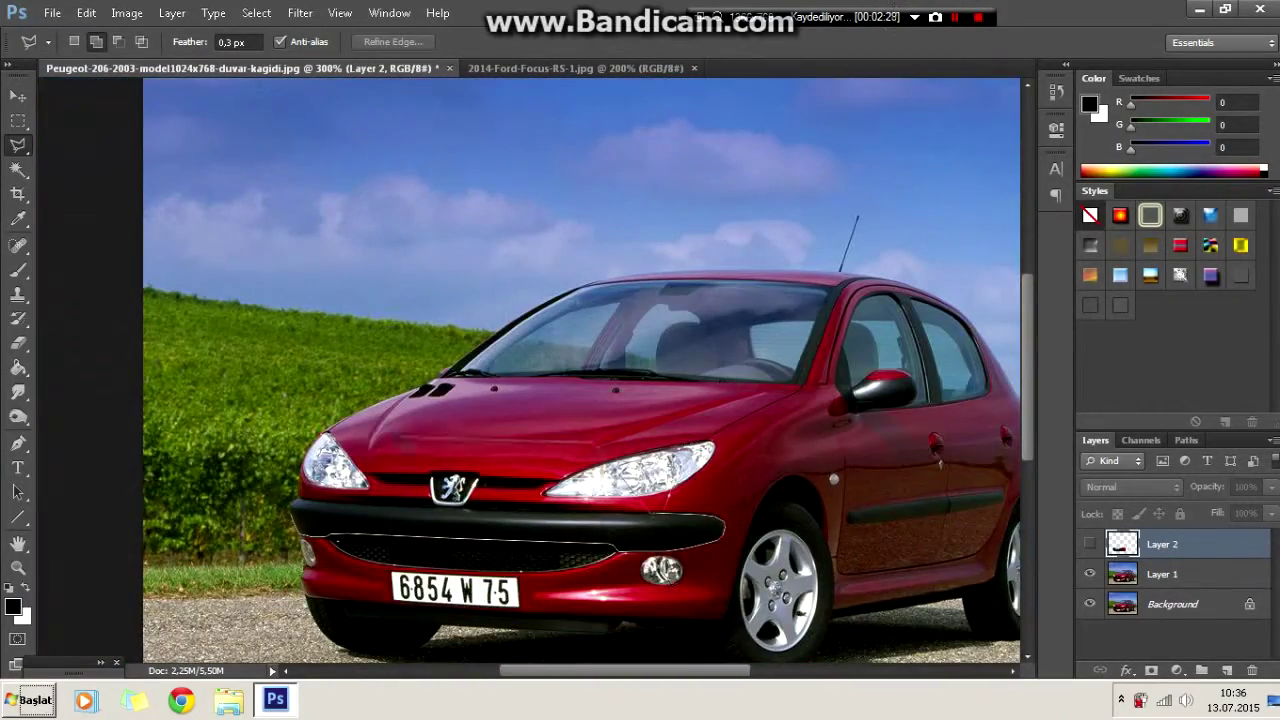
left_click(1090, 544)
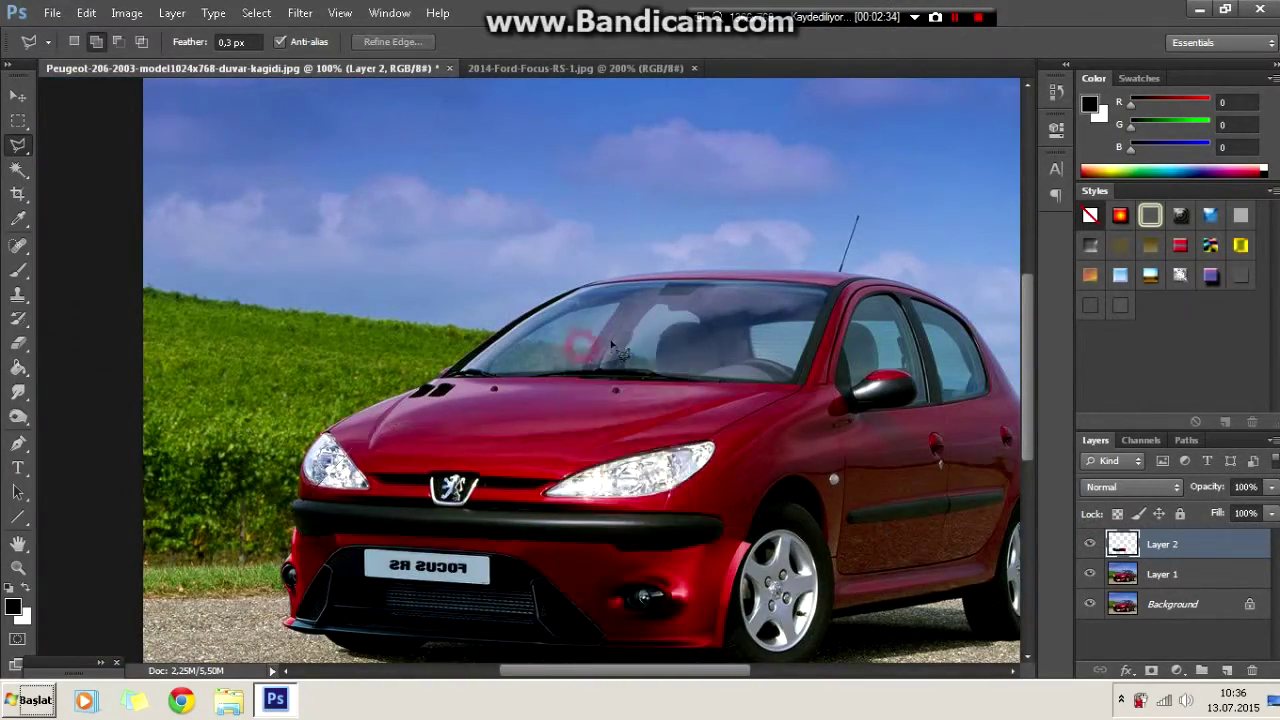
- Switch to the Brush and check its size options over the new bumper
scroll(530, 622, "up", 2)
key("b")
right_click(376, 296)
key("Escape")
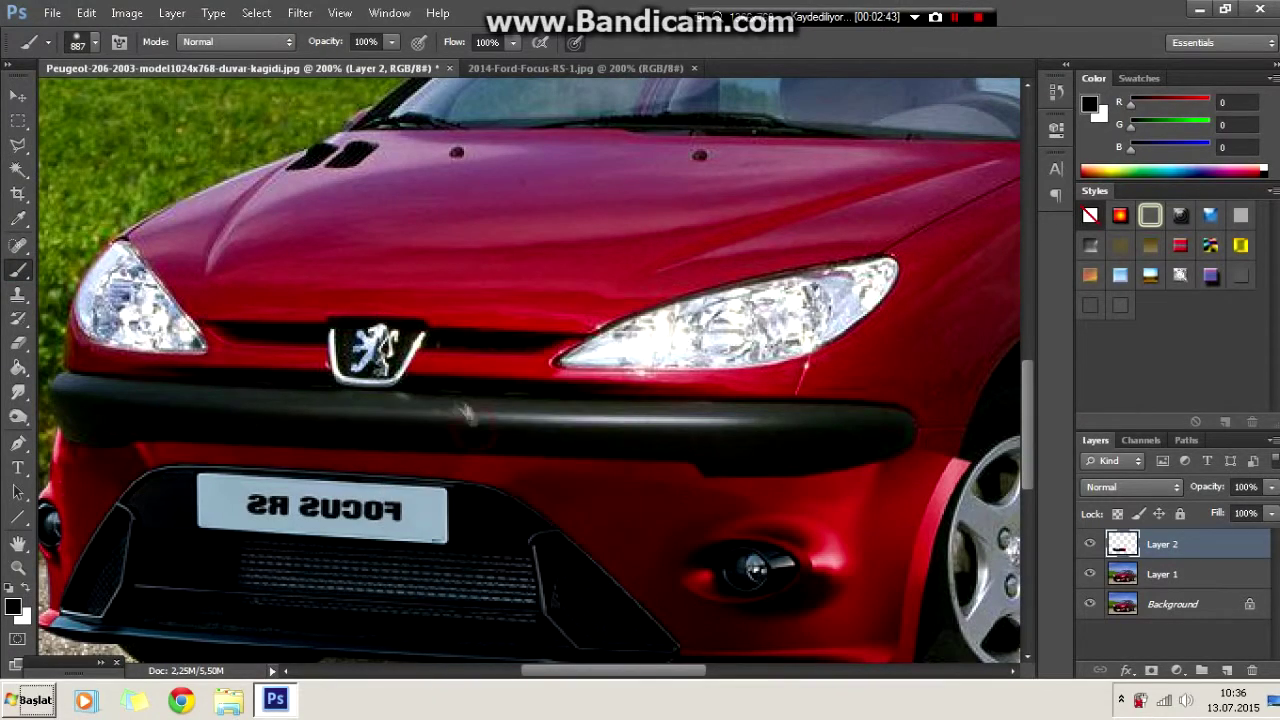
right_click(500, 308)
key("Escape")
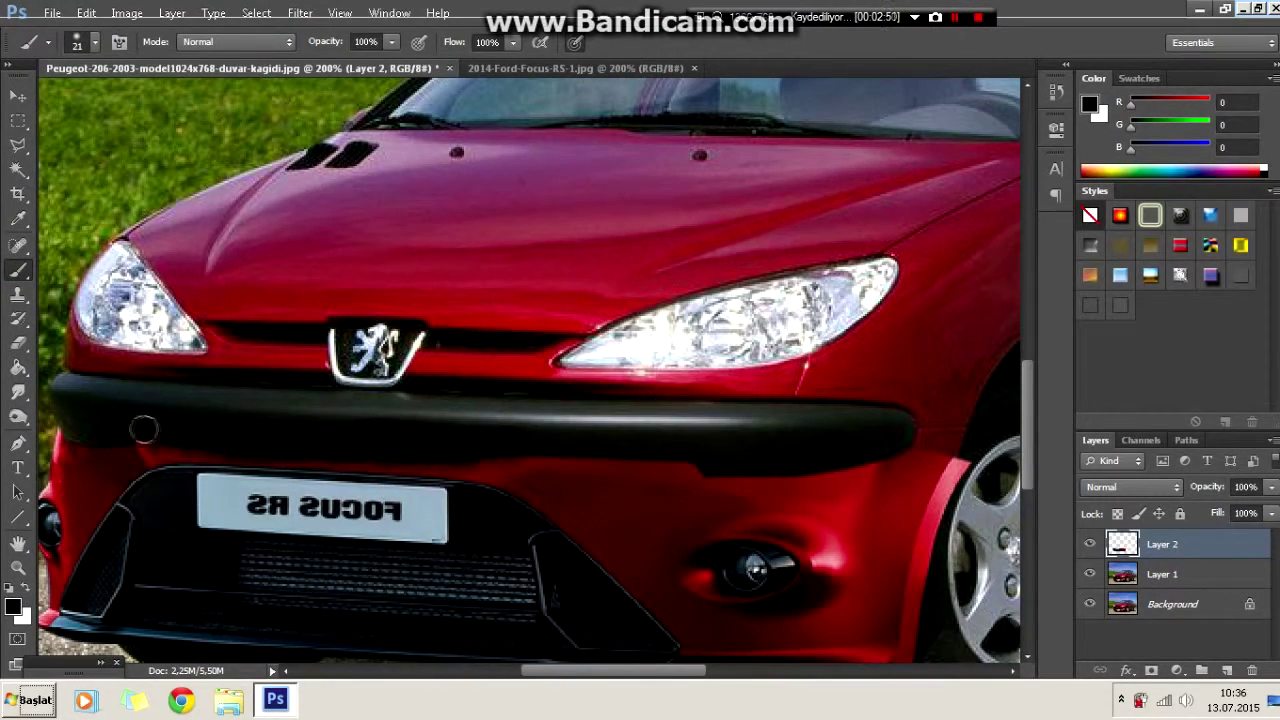
scroll(826, 331, "down", 2)
scroll(459, 363, "up", 3)
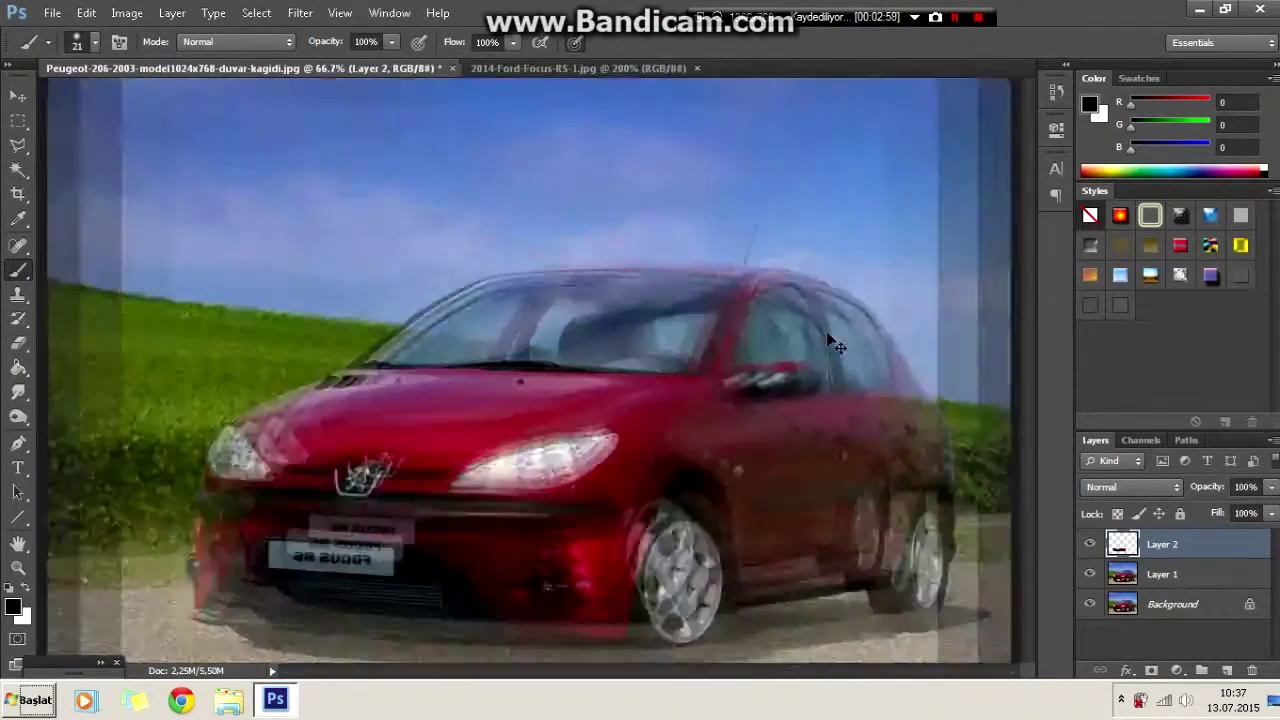
scroll(529, 612, "up", 1)
- Lasso around the mirrored FOCUS RS plate on the new bumper
key("l")
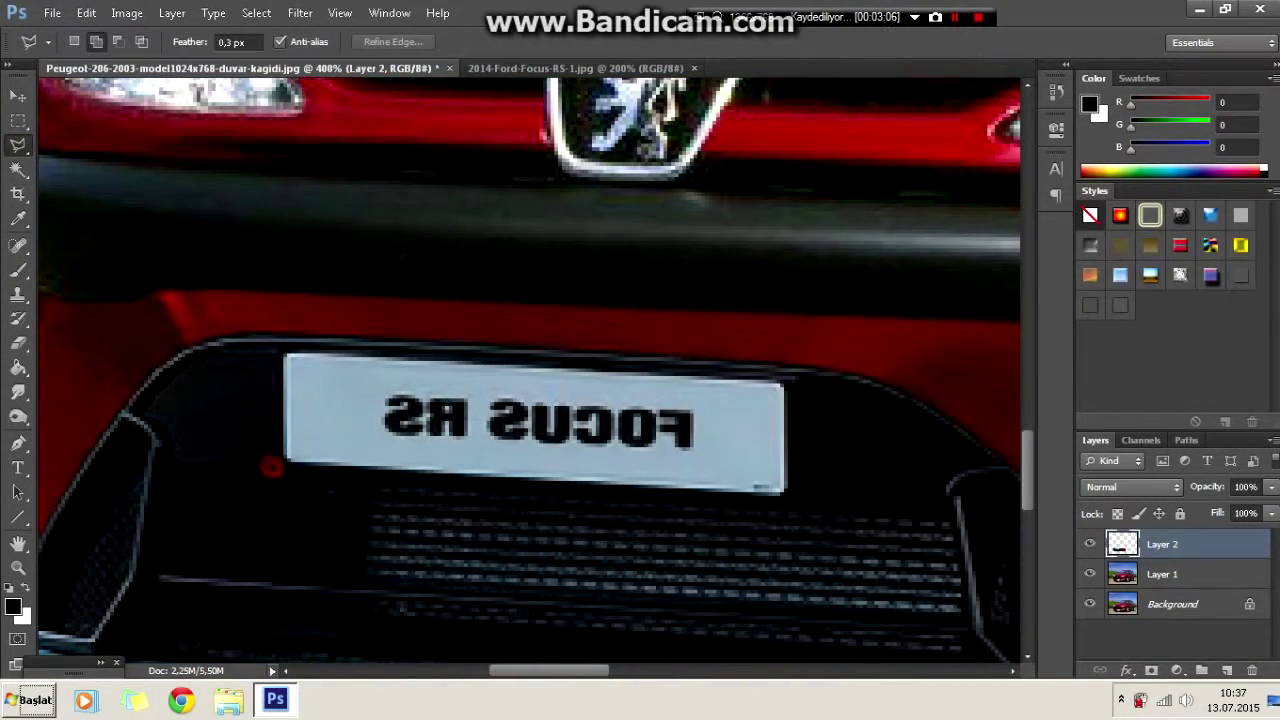
left_click(805, 505)
left_click(838, 399)
left_click(278, 350)
- Sample the dark grille colour and paint over the plate with the Brush
key("i")
left_click(230, 420)
key("b")
left_click_drag(290, 360, 440, 400)
mouse_move(290, 440)
left_mouse_down()
mouse_move(740, 440)
mouse_move(614, 400)
mouse_move(663, 442)
left_mouse_up()
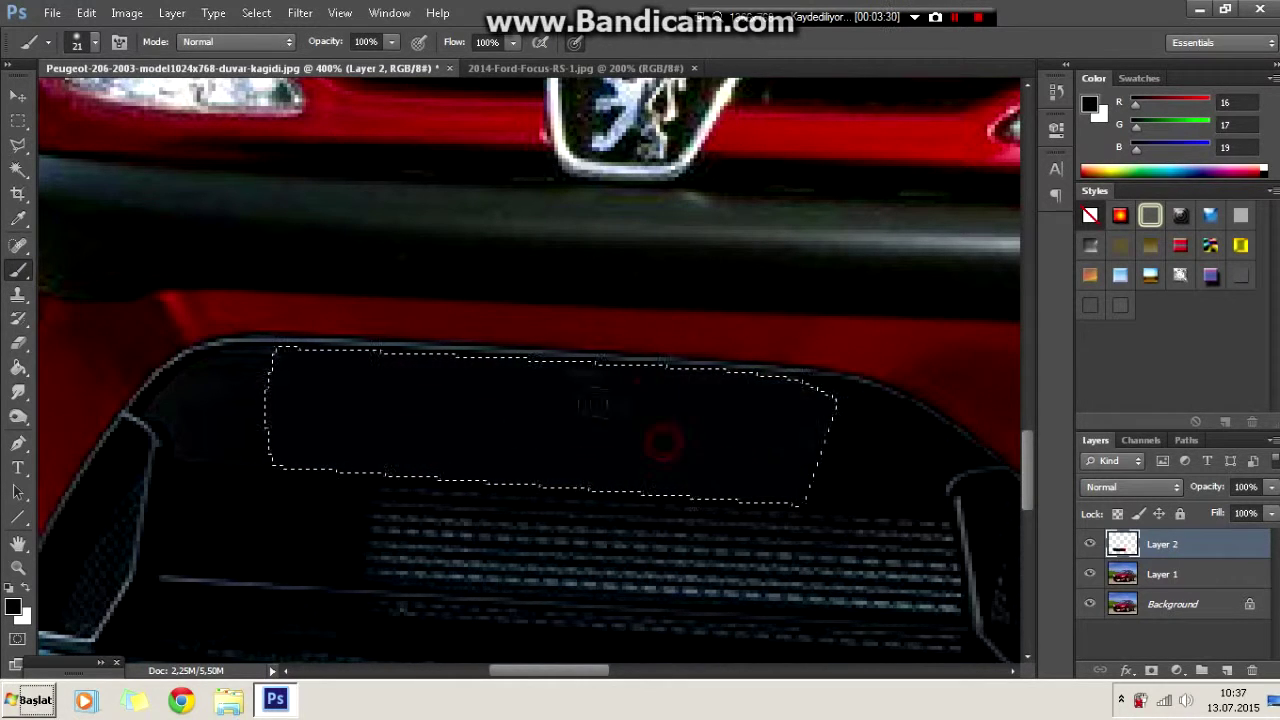
key("i")
left_click(663, 442)
key("b")
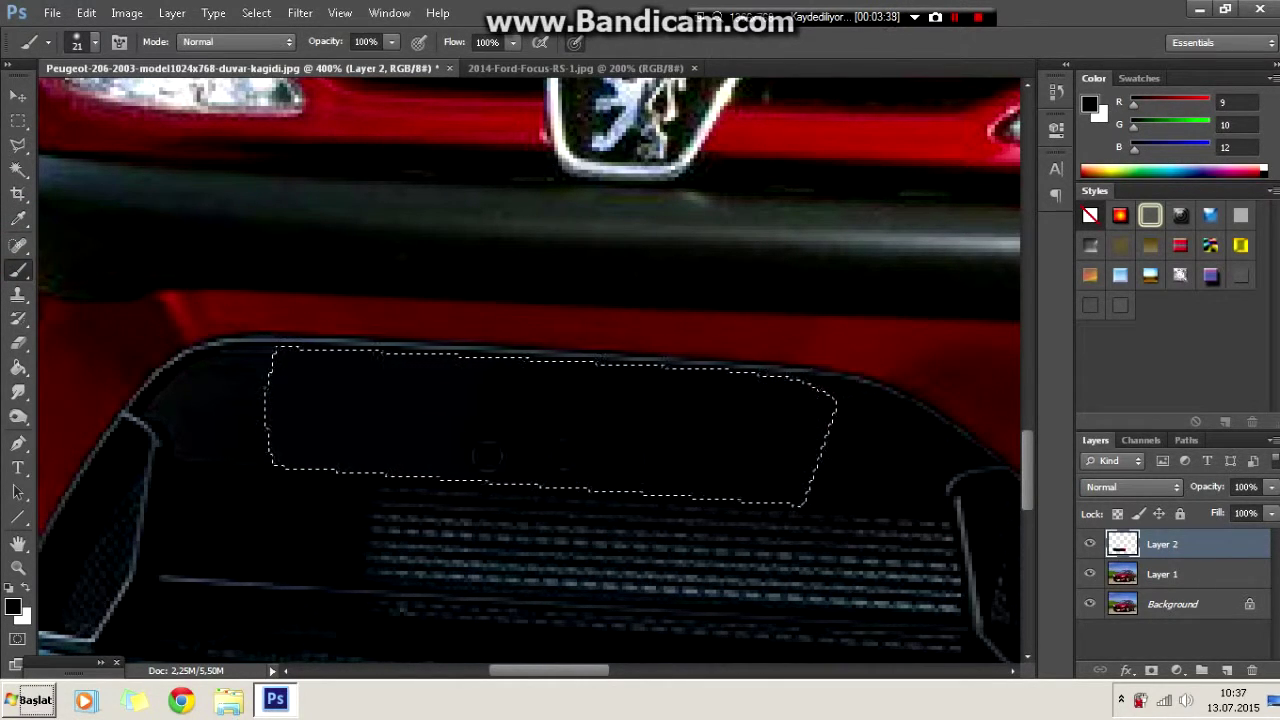
- Deselect, soften the painted area with the Blur tool, and hide Layer 2
key("l")
key("ctrl+d")
key("ctrl+0")
scroll(712, 428, "up", 3)
key("r")
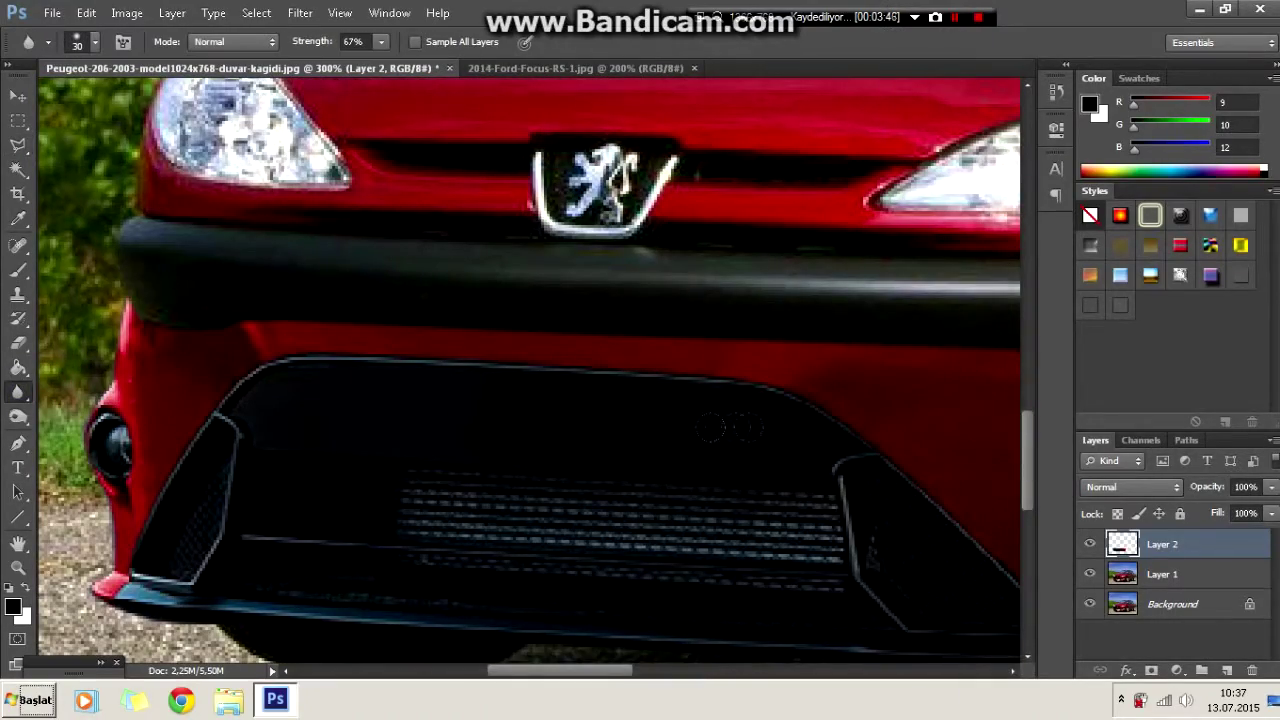
key("ctrl+0")
scroll(703, 434, "up", 1)
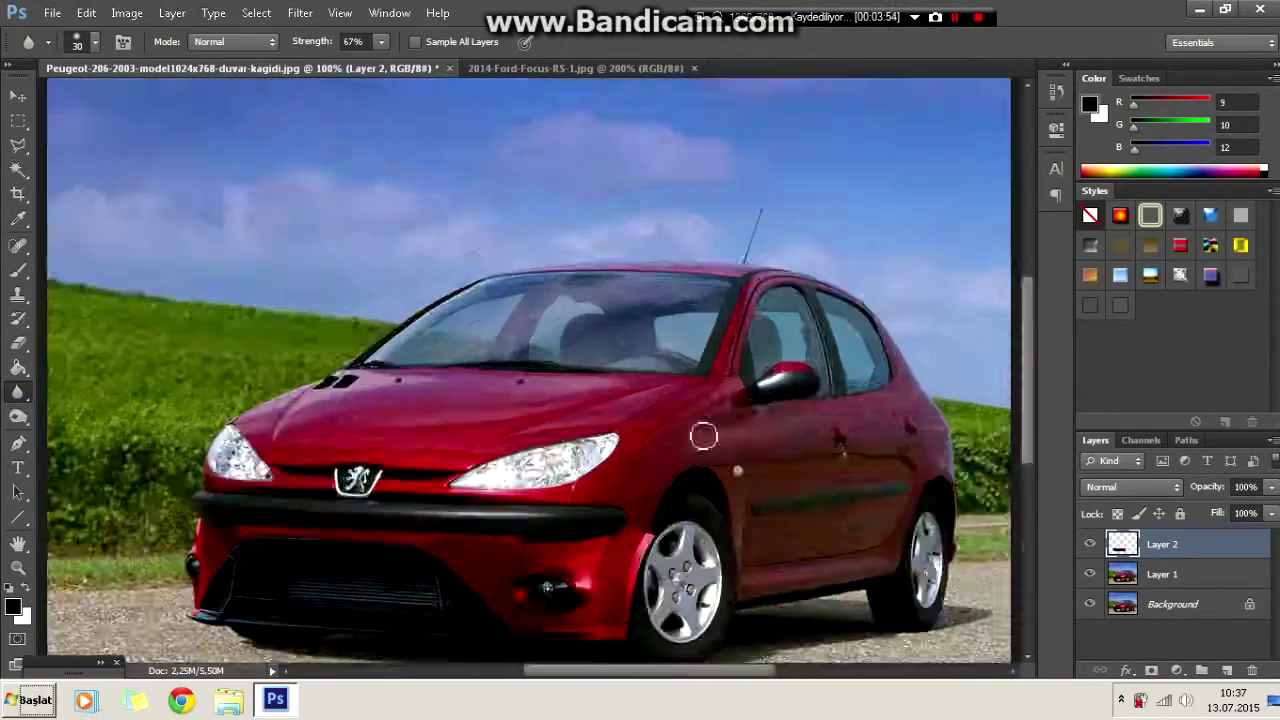
scroll(703, 434, "up", 1)
scroll(703, 434, "up", 1)
left_click(18, 143)
left_click(1090, 543)
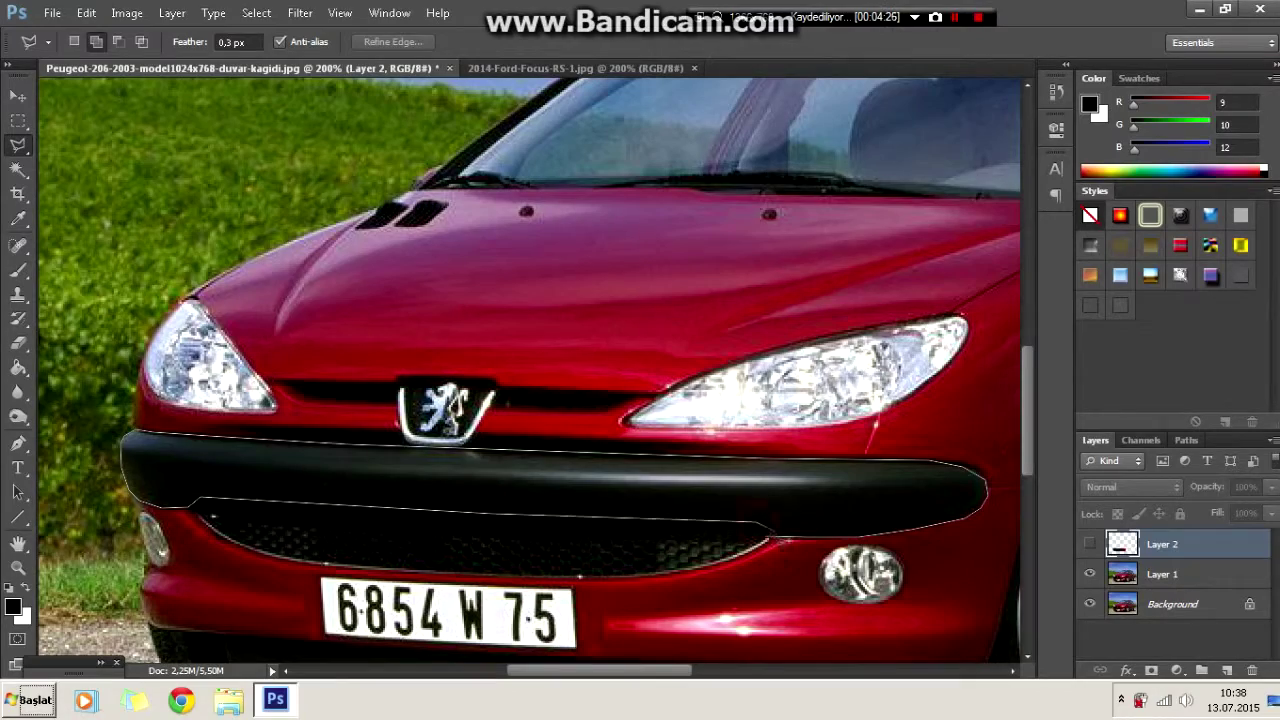
- Select the black strip on Layer 1 and open Hue/Saturation with Colorize ticked
left_click(760, 522)
left_click(1162, 574)
left_click(126, 13)
key("Escape")
left_click(126, 13)
left_click(357, 137)
- Set Saturation to 60, raise Lightness, apply the red tint, and deselect
double_click(1040, 244)
type("60")
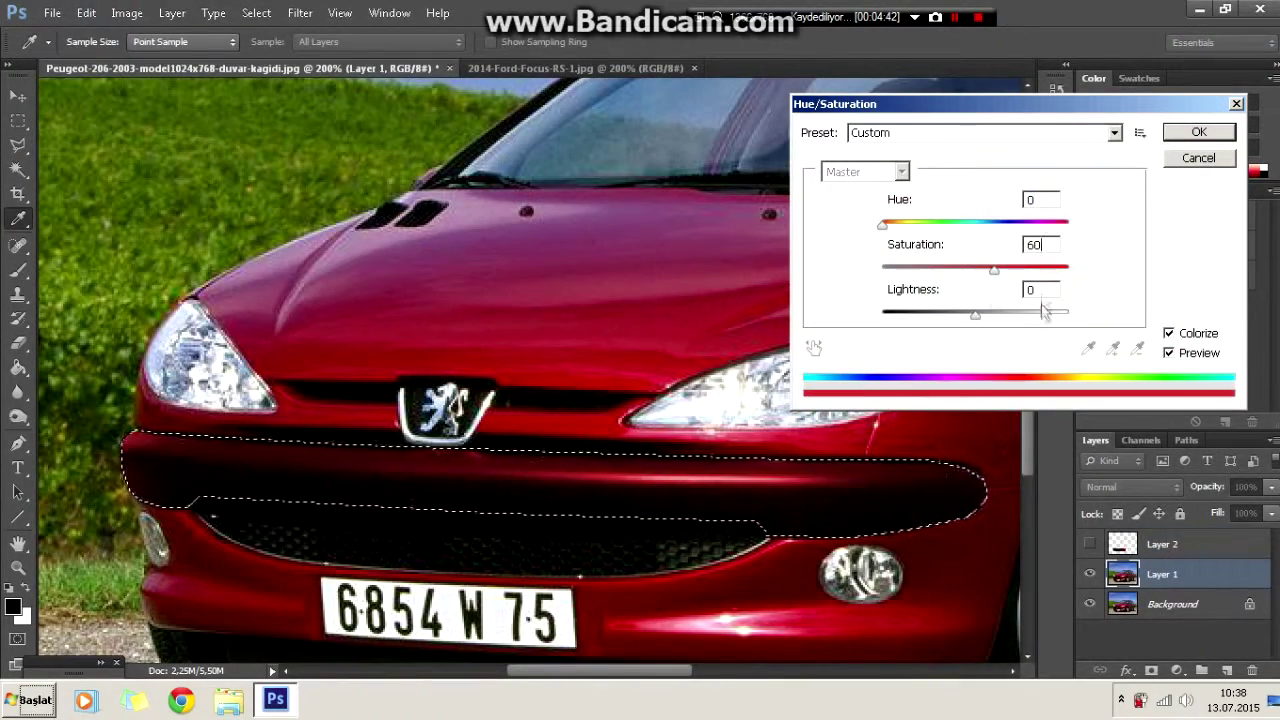
left_click_drag(975, 314, 984, 314)
left_click_drag(993, 269, 1031, 271)
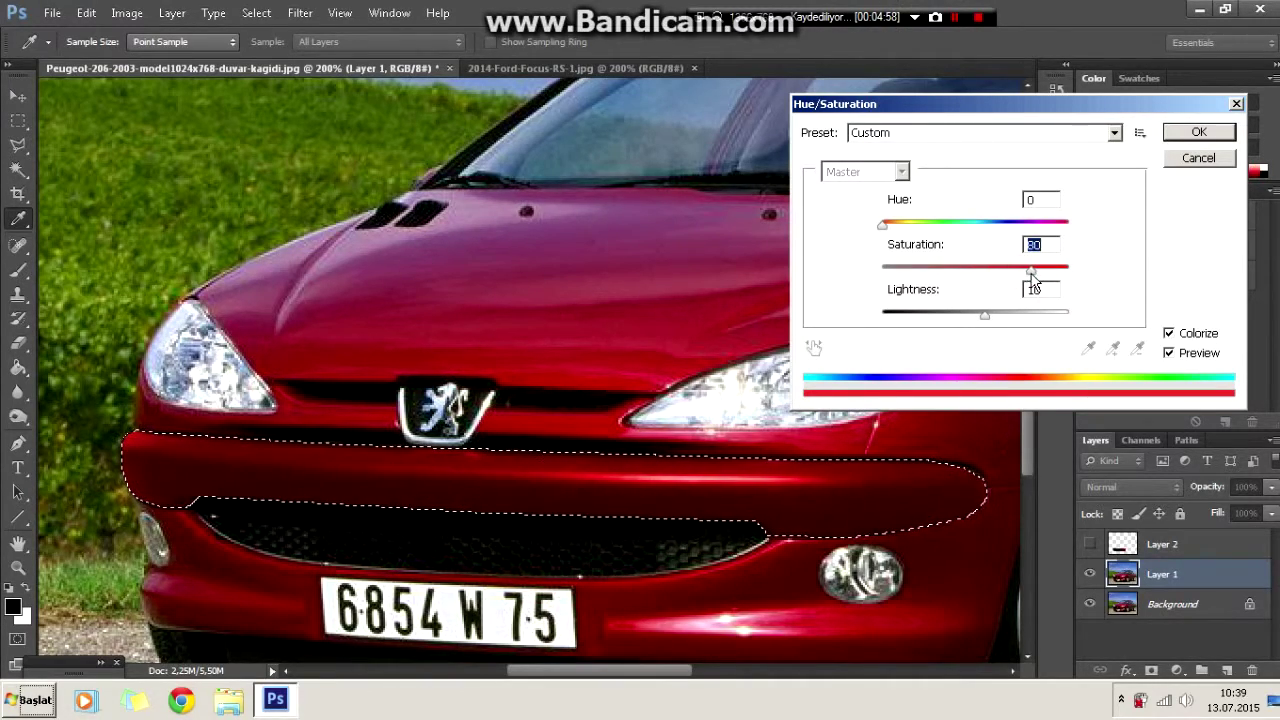
key("Return")
key("l")
key("ctrl+d")
key("ctrl+minus")
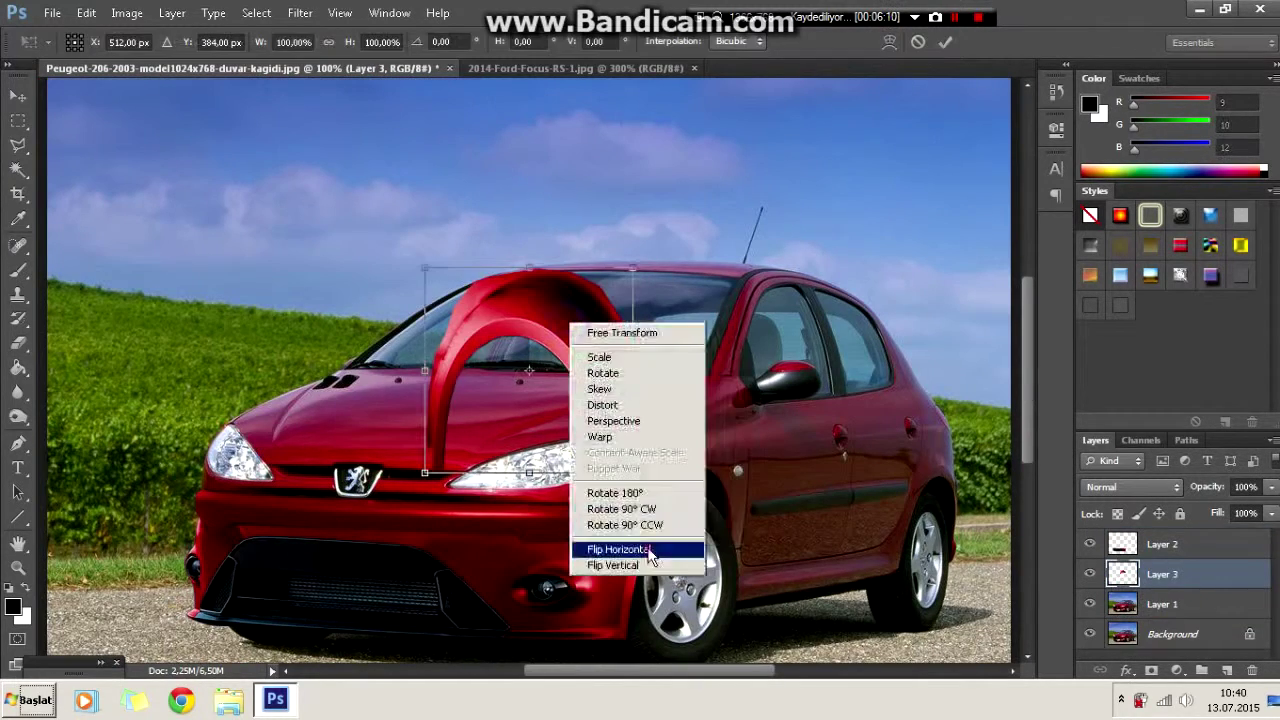
- Shrink and move the flipped Layer 3 flare to sit over the front wheel arch
key("ctrl+minus")
key("ctrl+plus")
key("ctrl+plus")
left_click_drag(796, 209, 765, 237)
left_click_drag(378, 225, 396, 263)
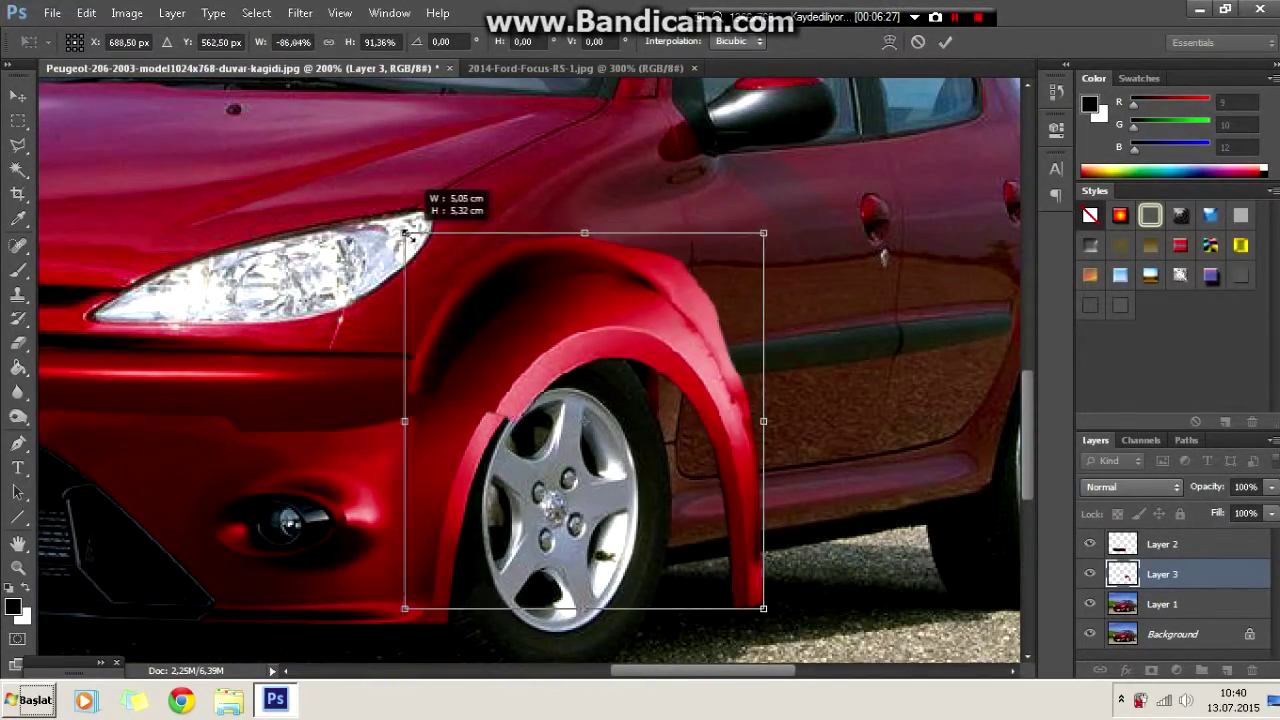
left_click_drag(600, 300, 598, 290)
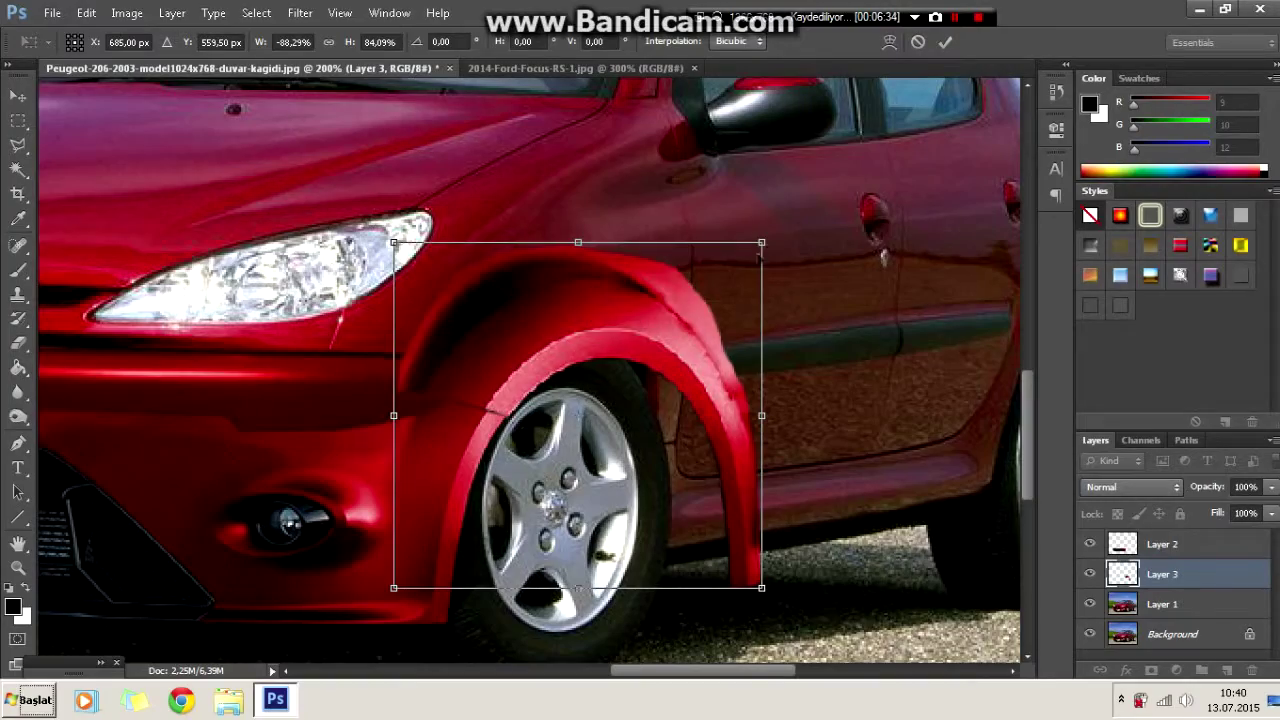
left_click_drag(765, 249, 724, 268)
left_click_drag(662, 380, 651, 369)
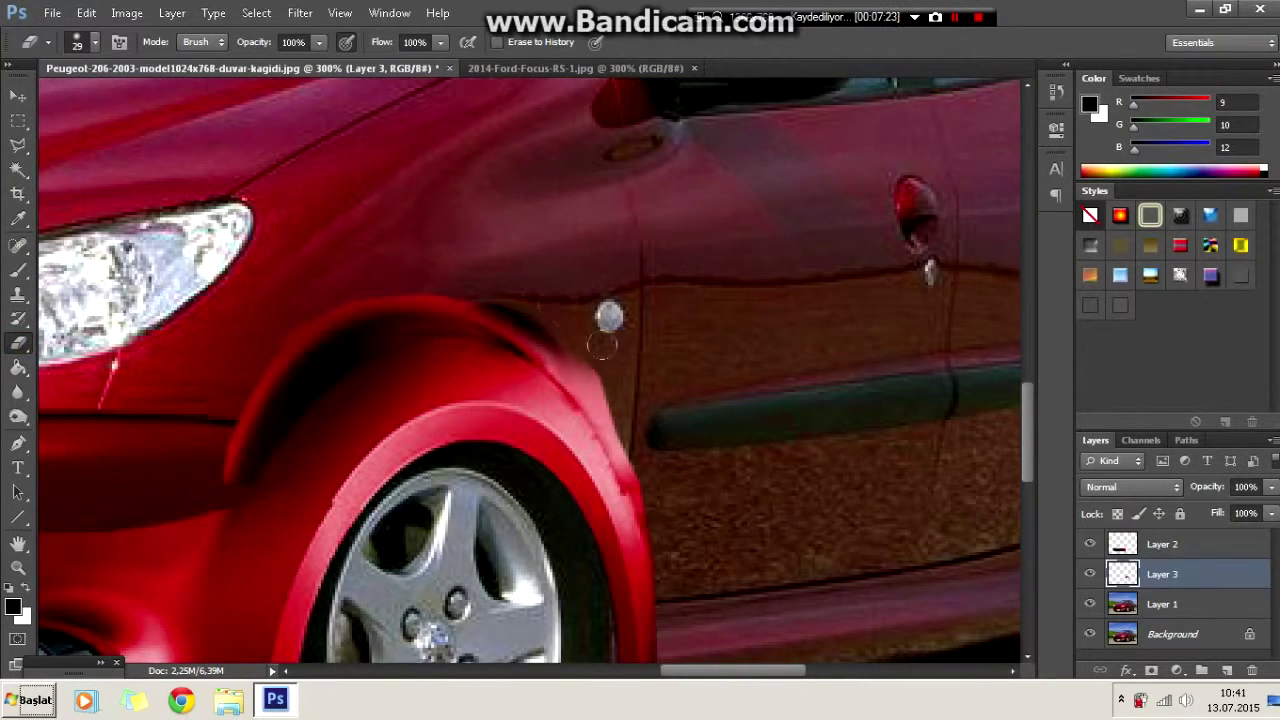
- Erase the excess along the front flare's edge with the Eraser
left_click_drag(658, 480, 504, 277)
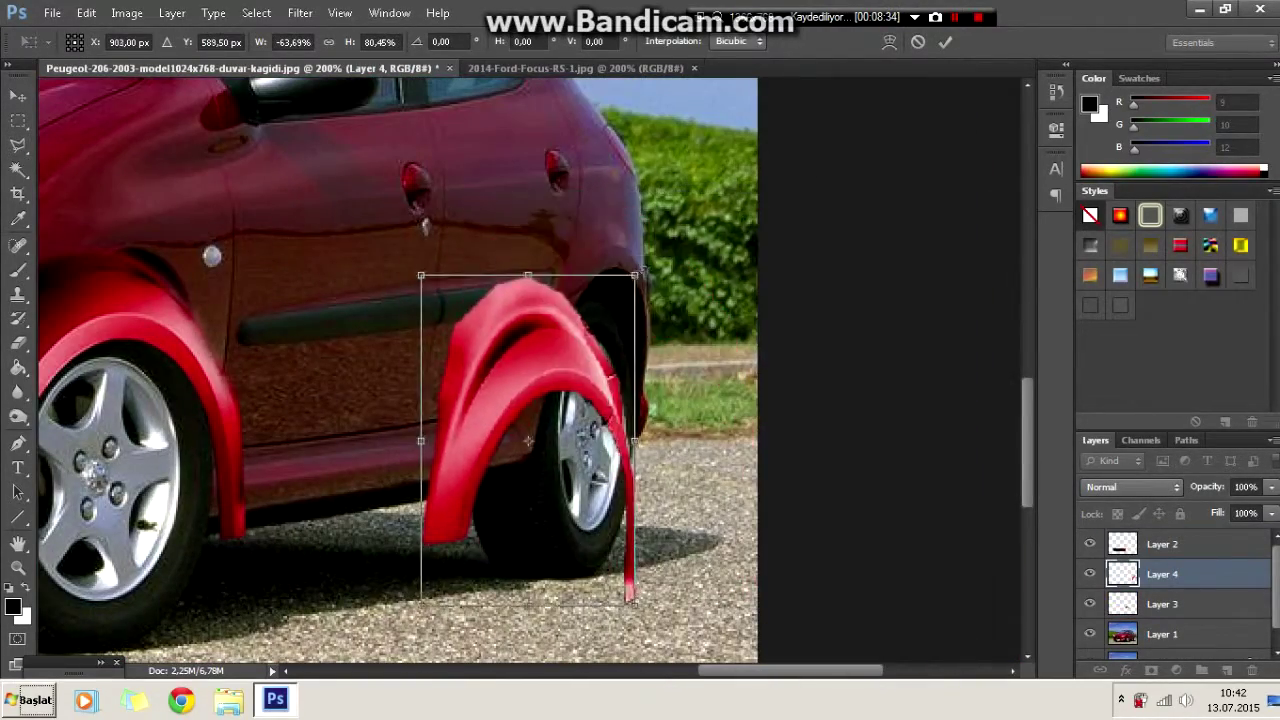
- Move, resize and skew the copied flare onto the rear arch and commit it
left_click_drag(640, 272, 640, 214)
left_click_drag(676, 358, 672, 358)
left_click_drag(582, 516, 608, 523)
left_click_drag(672, 191, 692, 172)
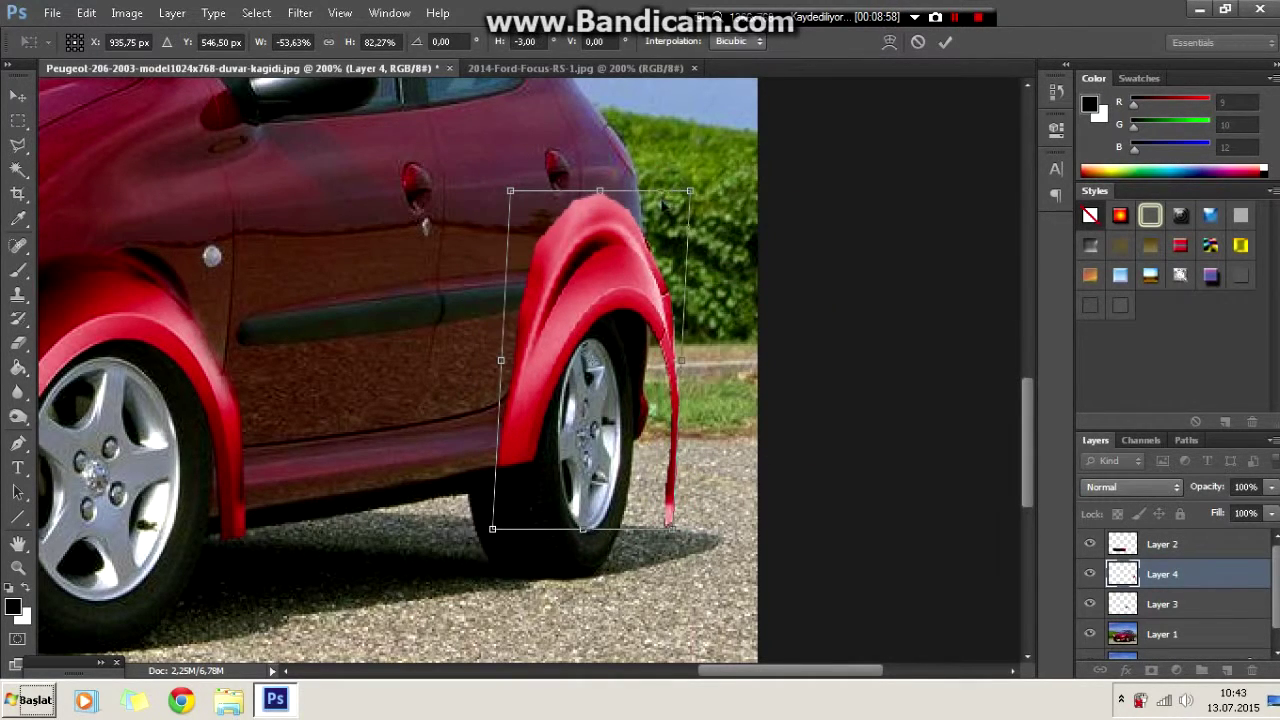
left_click(945, 42)
left_click(18, 343)
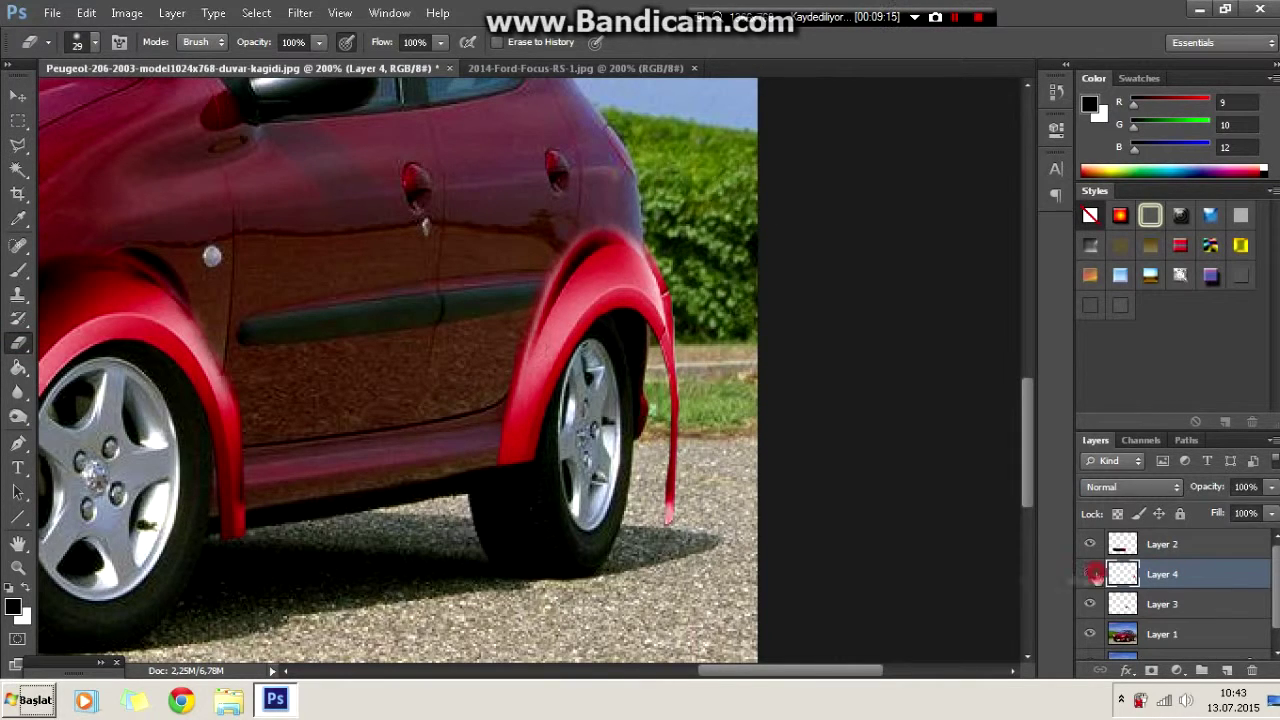
- Hide Layer 4, lasso an area of the car's side, and try the Smudge tool
left_click(1090, 573)
key("l")
key("ctrl+plus")
left_click(236, 460)
left_click(245, 298)
right_click(18, 392)
left_click(75, 423)
left_click(1162, 634)
key("ctrl+minus")
- Drop the selection, show Layer 4 again, and return to the Polygonal Lasso along the sill
key("l")
right_click(257, 166)
left_click(300, 197)
key("ctrl+minus")
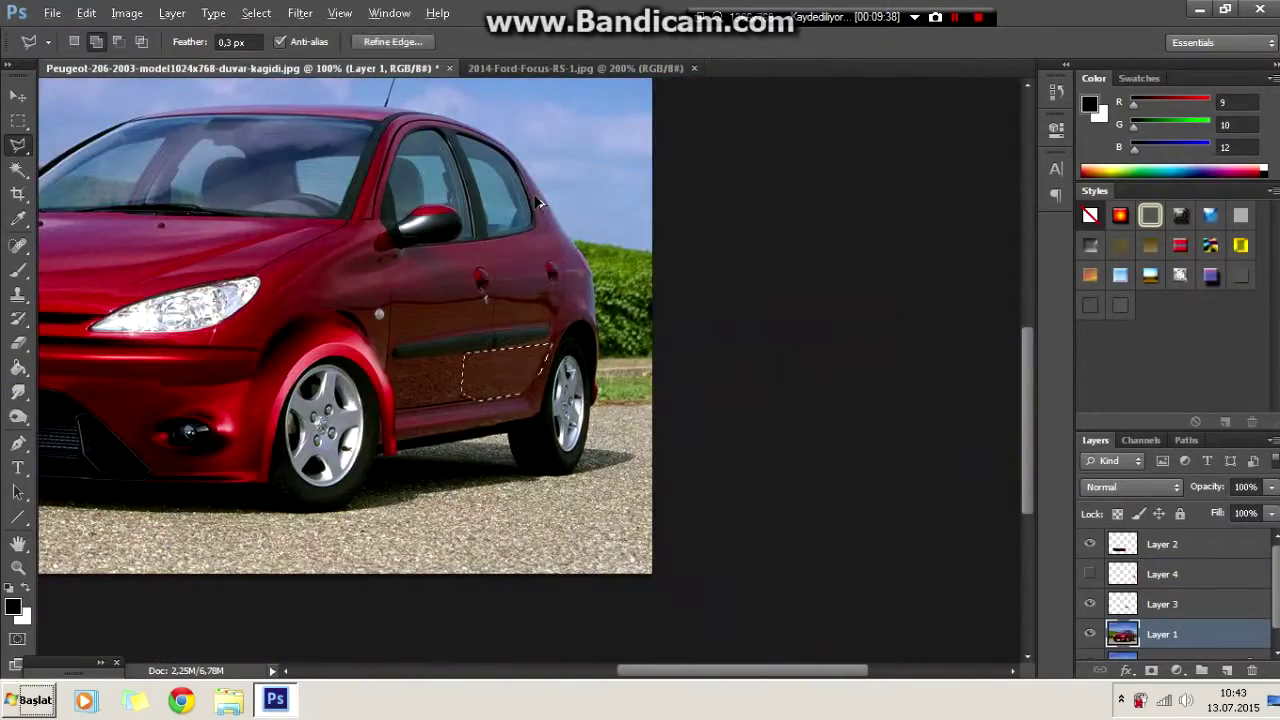
key("ctrl+plus")
key("ctrl+minus")
key("ctrl+minus")
scroll(400, 400, "up", 2)
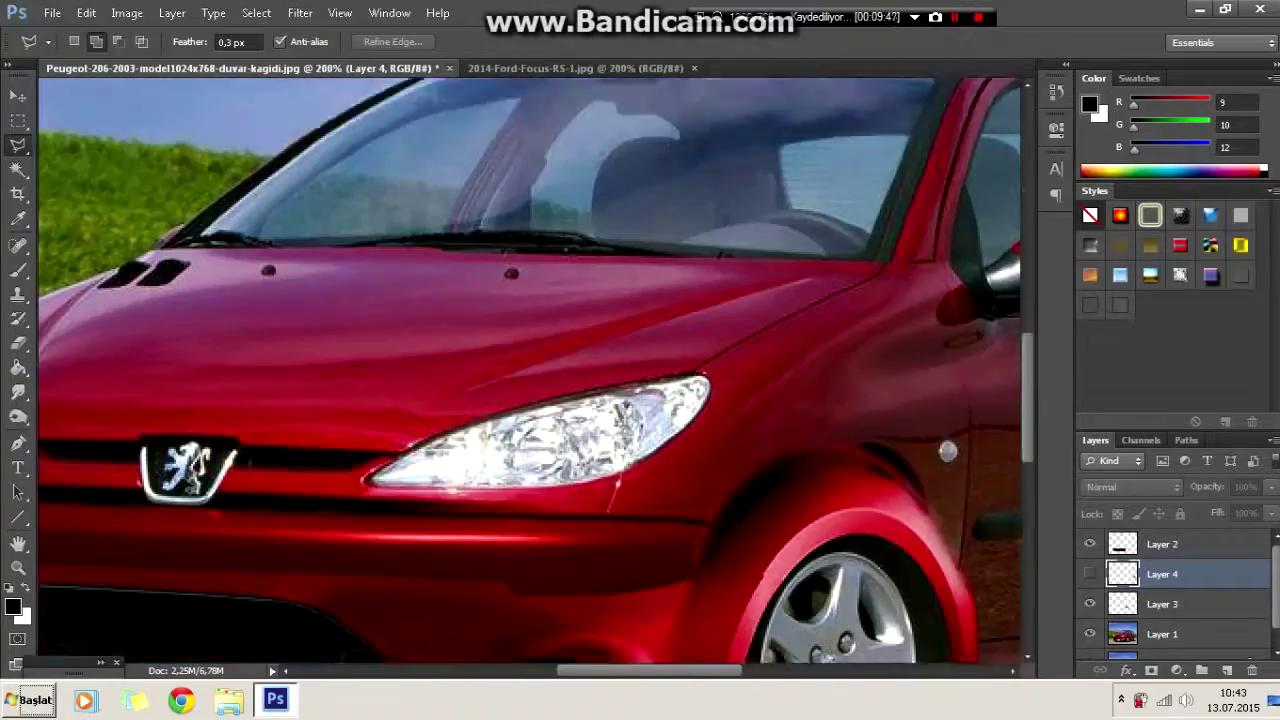
scroll(530, 370, "down", 3)
scroll(530, 370, "right", 5)
key("ctrl+plus")
left_click(1090, 574)
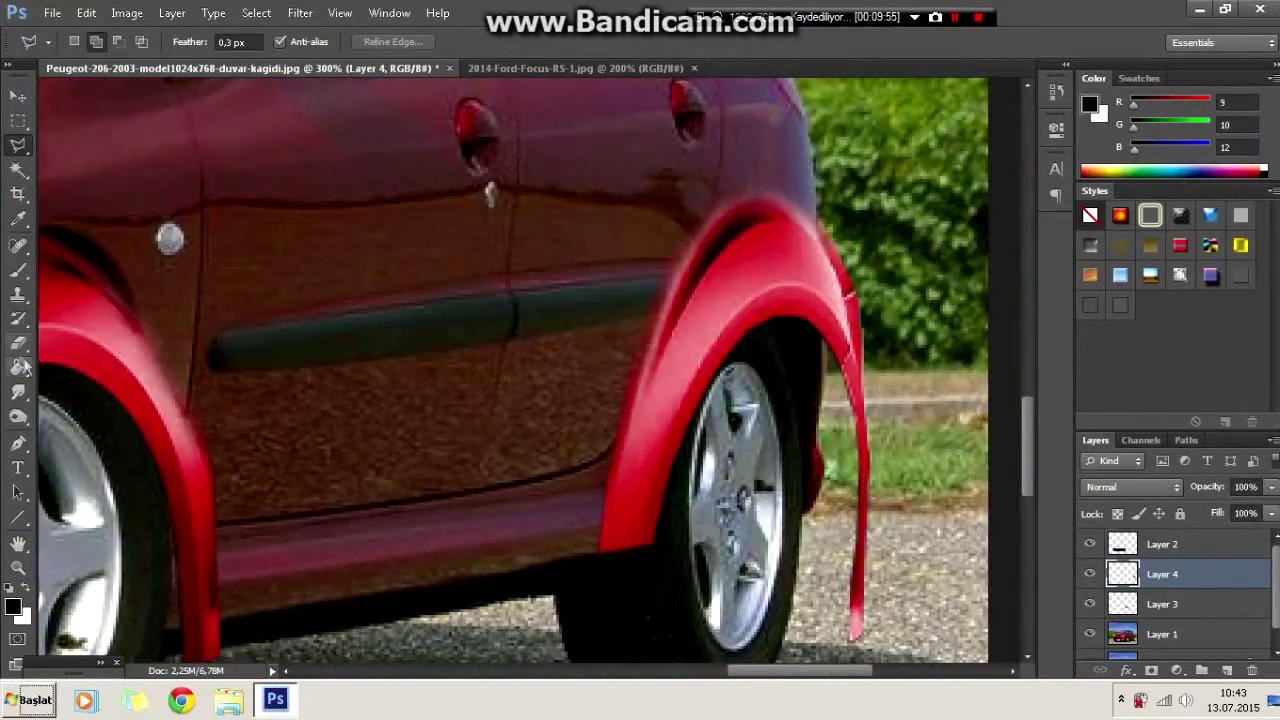
key("e")
scroll(875, 588, "down", 3)
key("l")
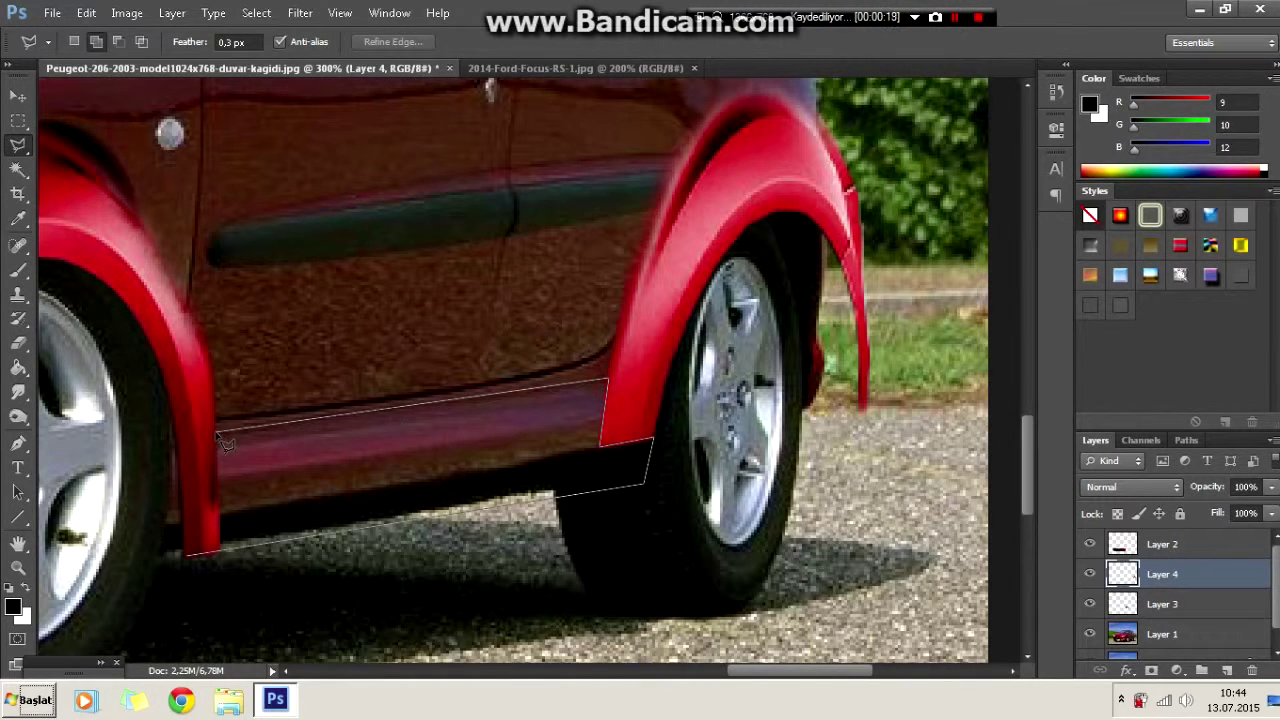
- Close the sill outline into a selection and paint it with the sampled body red
double_click(226, 551)
key("b")
key("i")
left_click(625, 420)
key("b")
mouse_move(458, 468)
left_mouse_down()
mouse_move(632, 460)
mouse_move(230, 525)
left_mouse_up()
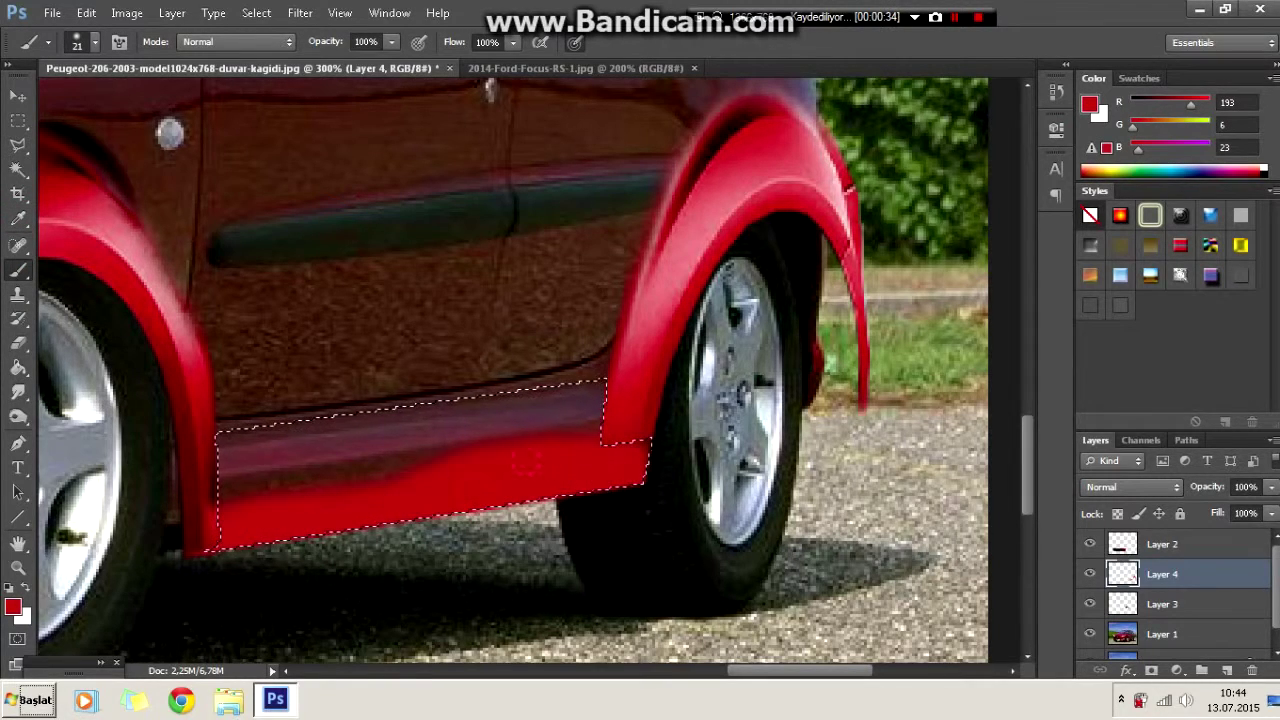
left_click_drag(460, 435, 225, 450)
- Choose a darker red foreground colour, deselect the sill and zoom in on the skirt
left_click(13, 607)
left_click_drag(958, 272, 960, 344)
left_click(1166, 176)
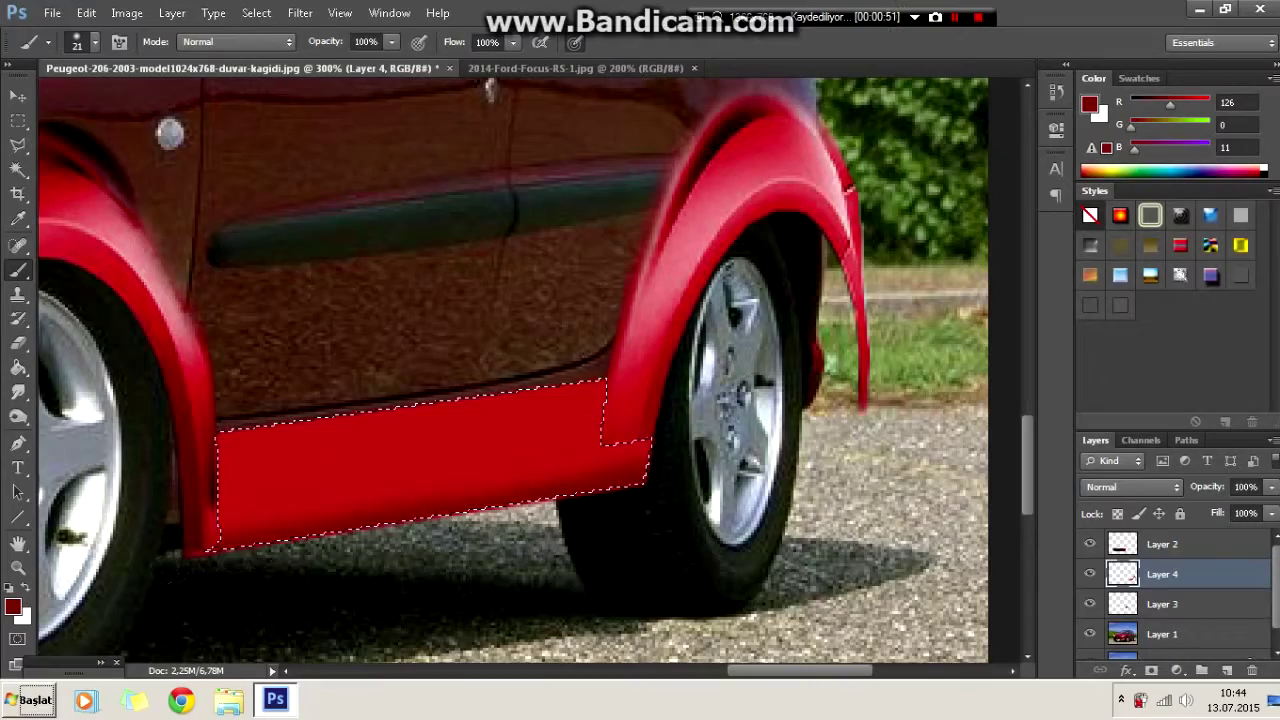
key("l")
right_click(228, 177)
left_click(262, 183)
key("ctrl+0")
scroll(752, 535, "up", 5)
scroll(752, 535, "up", 2)
left_click(17, 517)
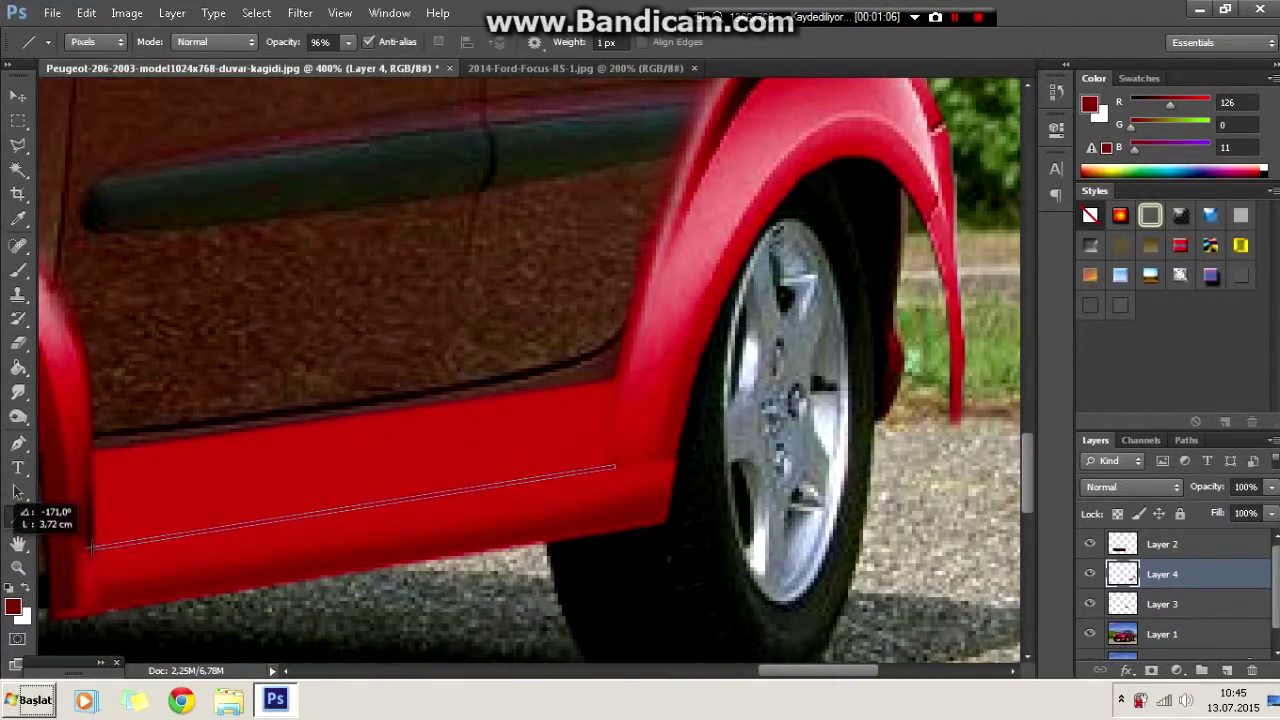
- Draw a 1 px dark-red crease line at the side skirt's rear end
left_click_drag(630, 472, 642, 330)
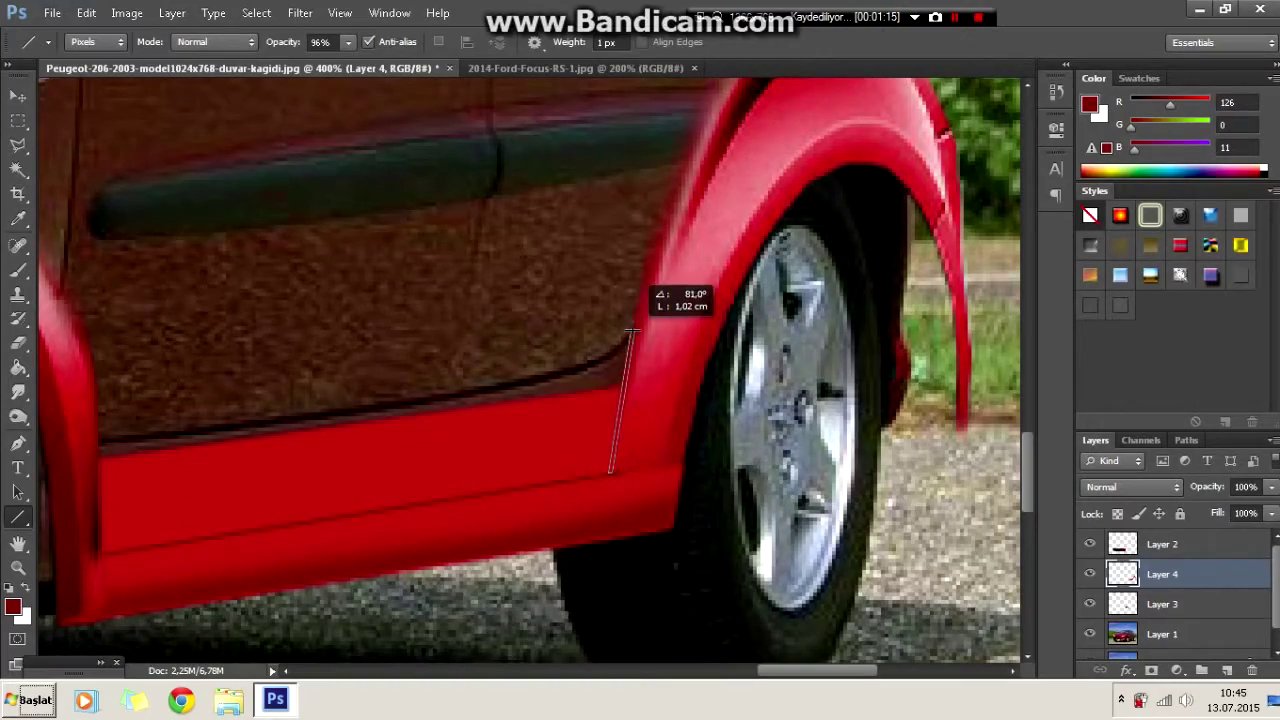
key("ctrl+1")
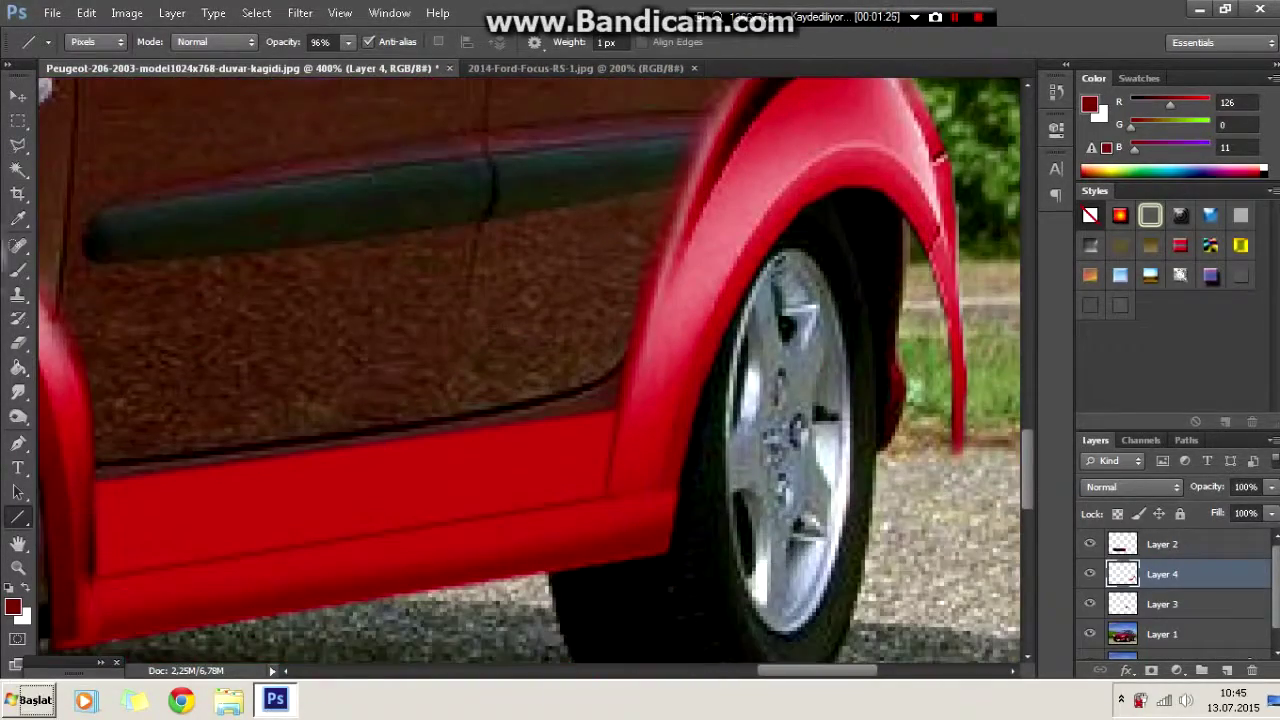
left_click(17, 270)
- Brush bright red over the lower door area, discarding an initial test stroke
left_click(1160, 634)
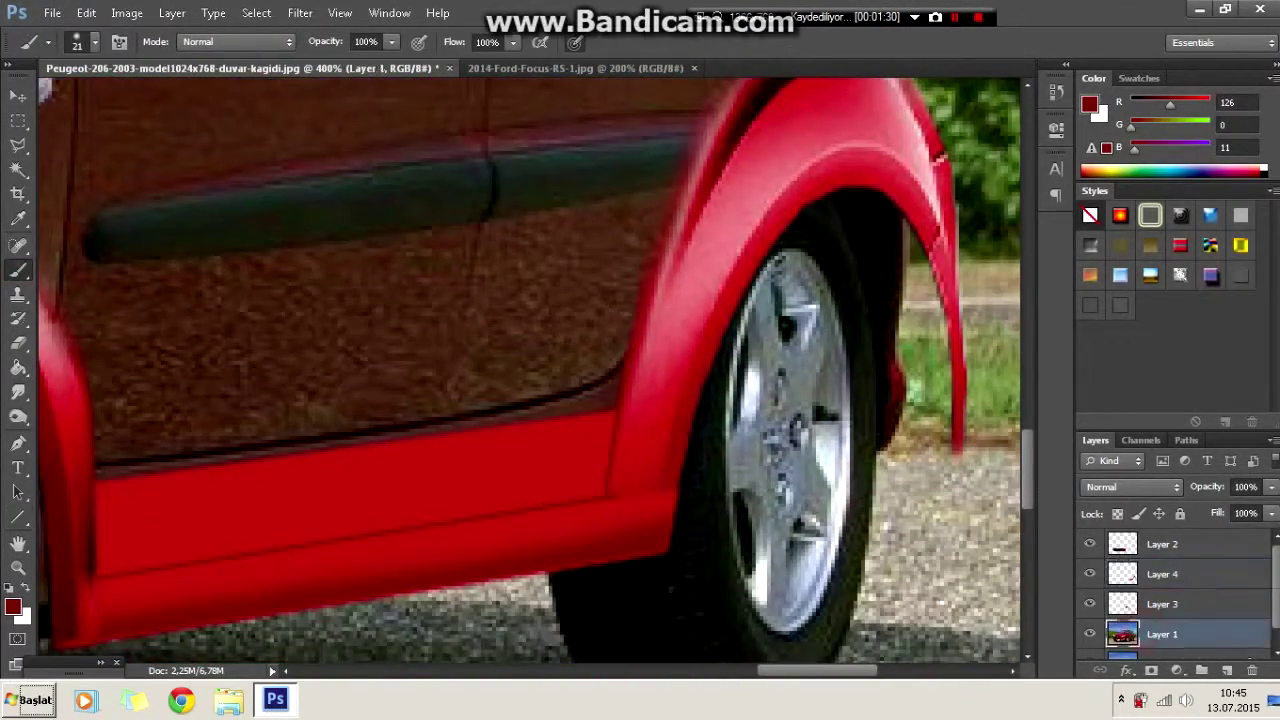
left_click_drag(393, 400, 560, 400)
key("ctrl+z")
left_click(560, 470, "alt")
mouse_move(600, 385)
left_mouse_down()
mouse_move(100, 430)
mouse_move(600, 320)
mouse_move(660, 205)
mouse_move(100, 280)
mouse_move(494, 224)
left_mouse_up()
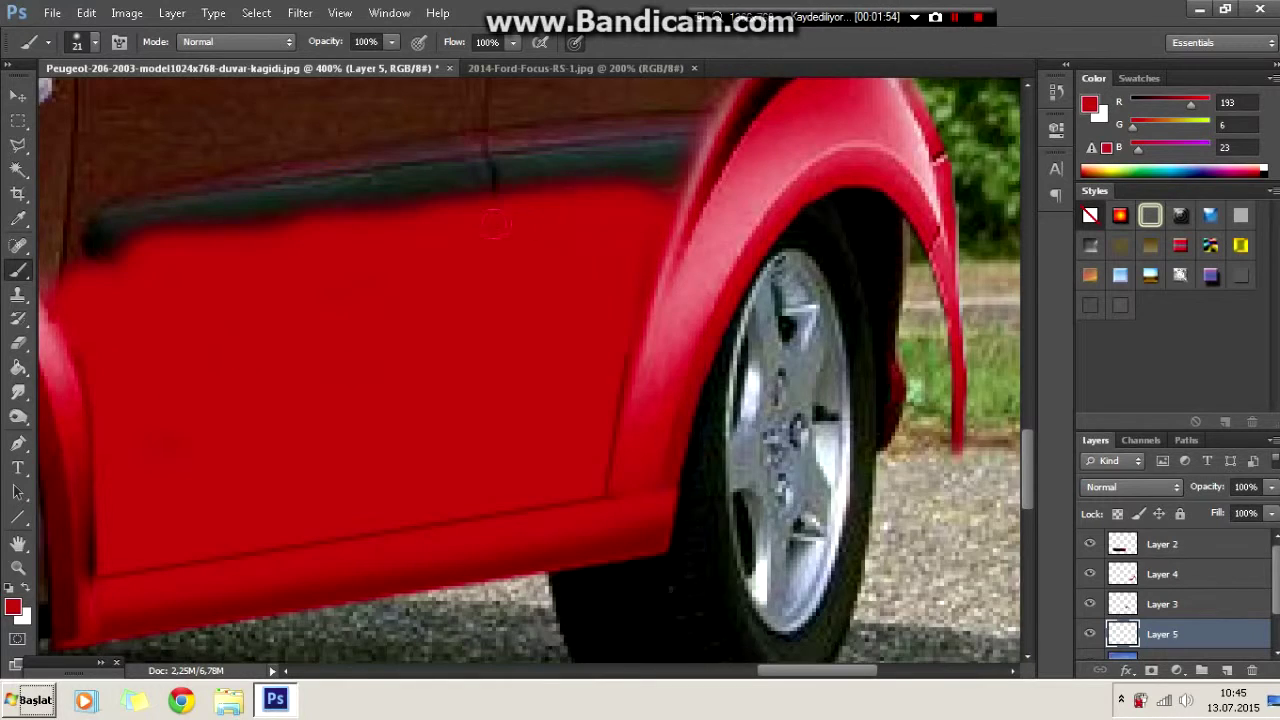
- Cover the dark side trim strip and the brown door panel with red
scroll(494, 224, "up", 3)
left_click_drag(670, 330, 271, 357)
scroll(200, 400, "left", 5)
mouse_move(353, 328)
left_mouse_down()
mouse_move(480, 290)
mouse_move(514, 251)
mouse_move(600, 260)
mouse_move(775, 235)
mouse_move(766, 217)
mouse_move(943, 220)
left_mouse_up()
scroll(943, 220, "right", 5)
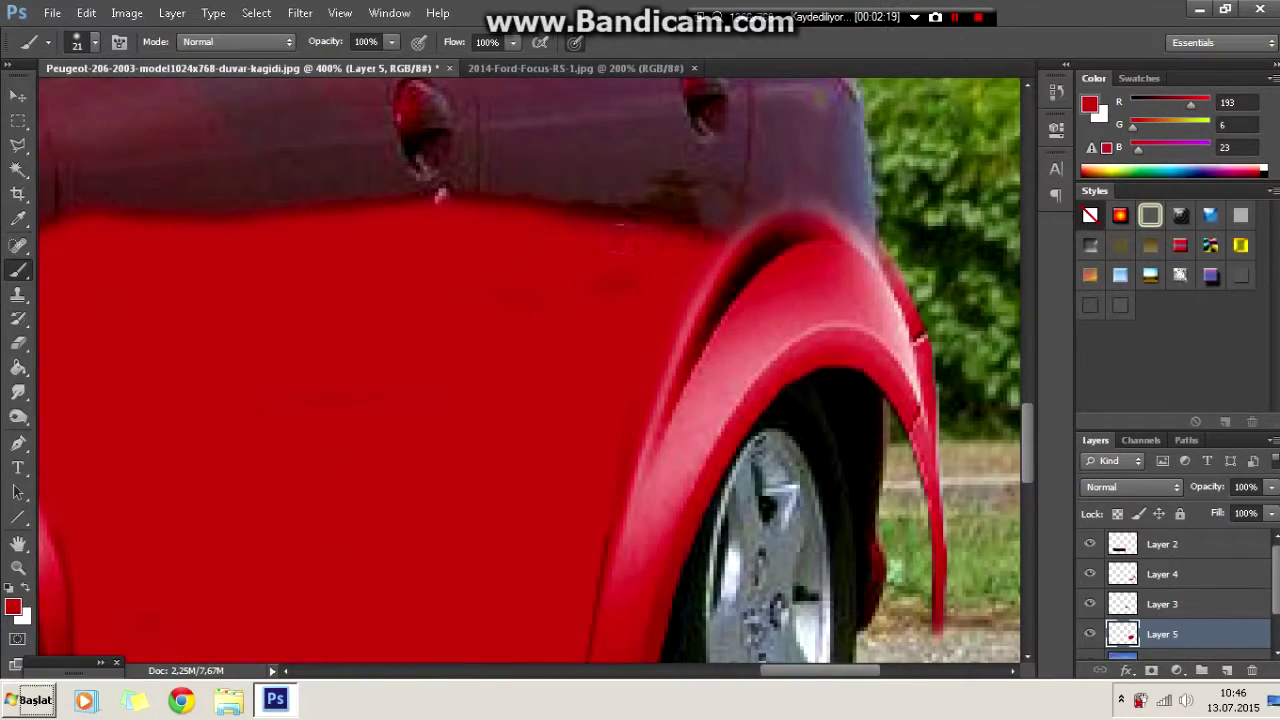
scroll(213, 232, "up", 2)
- Switch to darker red 141,8,20 and paint the lower doors with it
left_click(12, 607)
left_click(951, 300)
left_click(1163, 177)
left_click_drag(721, 343, 488, 322)
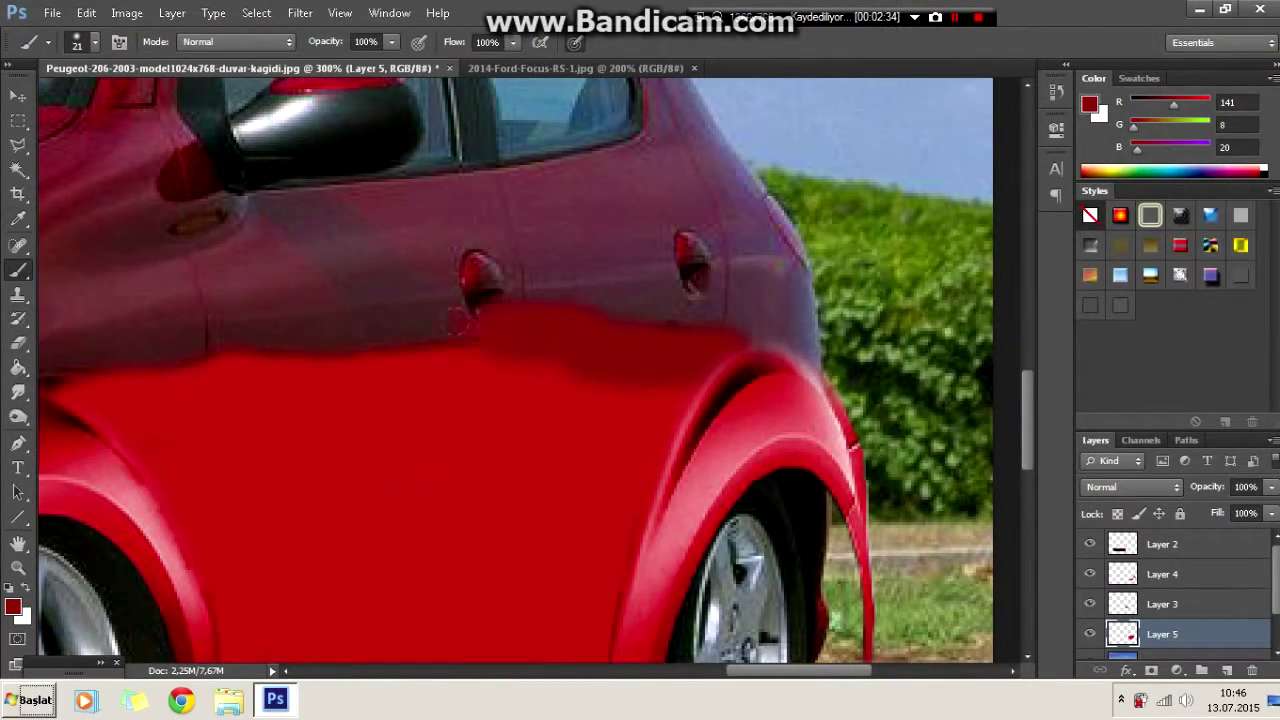
left_click_drag(735, 678, 687, 674)
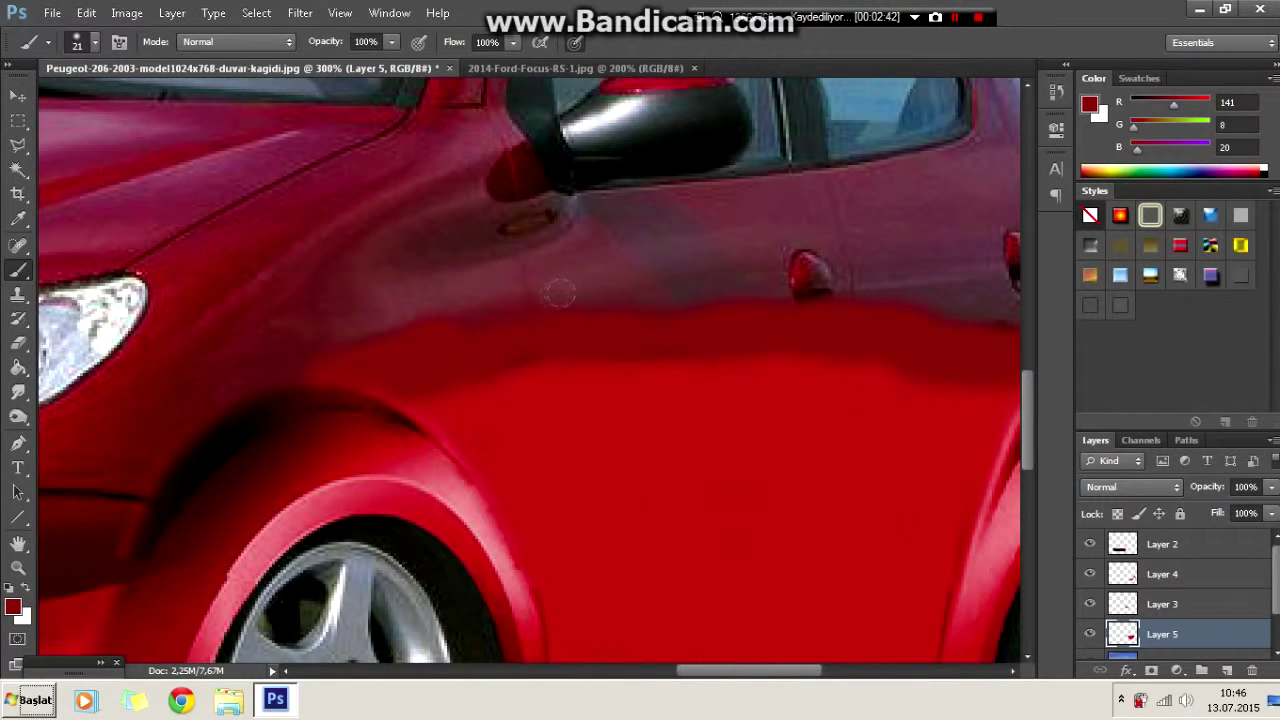
left_click_drag(430, 295, 940, 290)
left_click_drag(720, 285, 360, 300)
- Paint the front and rear doors dark red up to the window line
mouse_move(530, 236)
left_mouse_down()
mouse_move(700, 205)
mouse_move(905, 240)
left_mouse_up()
left_click_drag(880, 190, 699, 202)
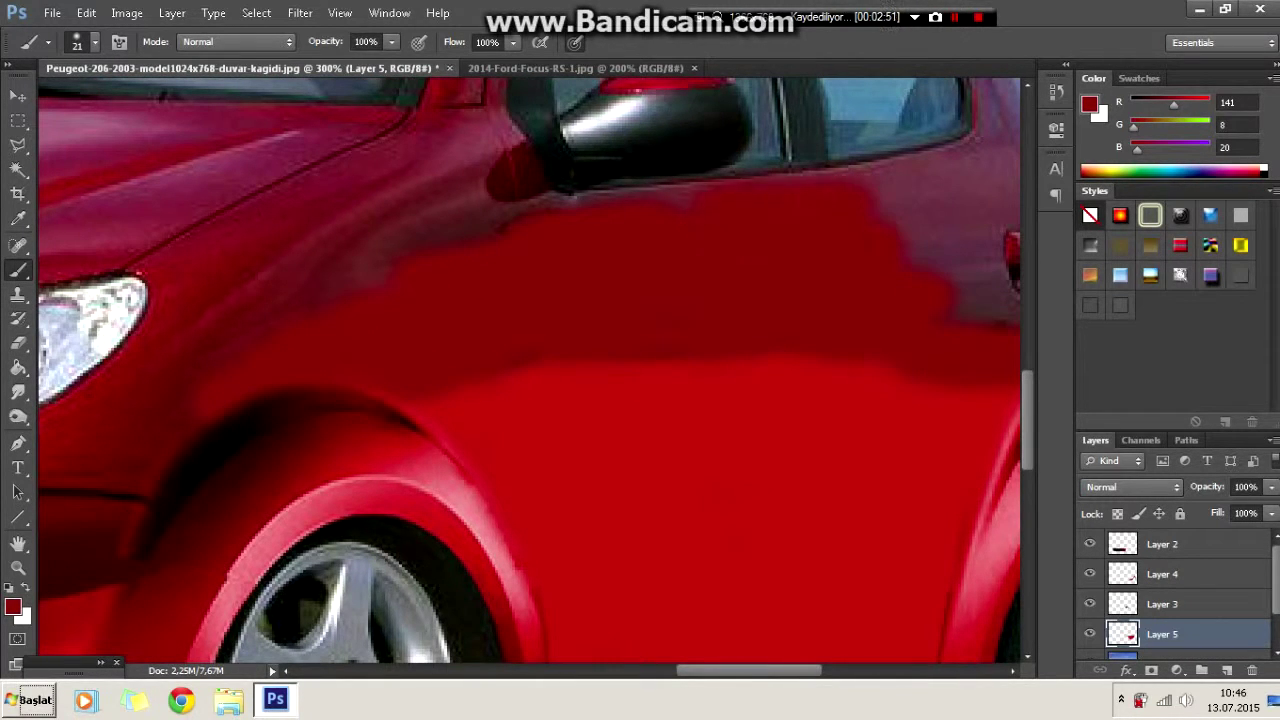
left_click_drag(760, 670, 813, 670)
mouse_move(775, 355)
left_mouse_down()
mouse_move(600, 250)
mouse_move(510, 168)
left_mouse_up()
left_click_drag(600, 140, 725, 265)
left_click_drag(710, 180, 780, 330)
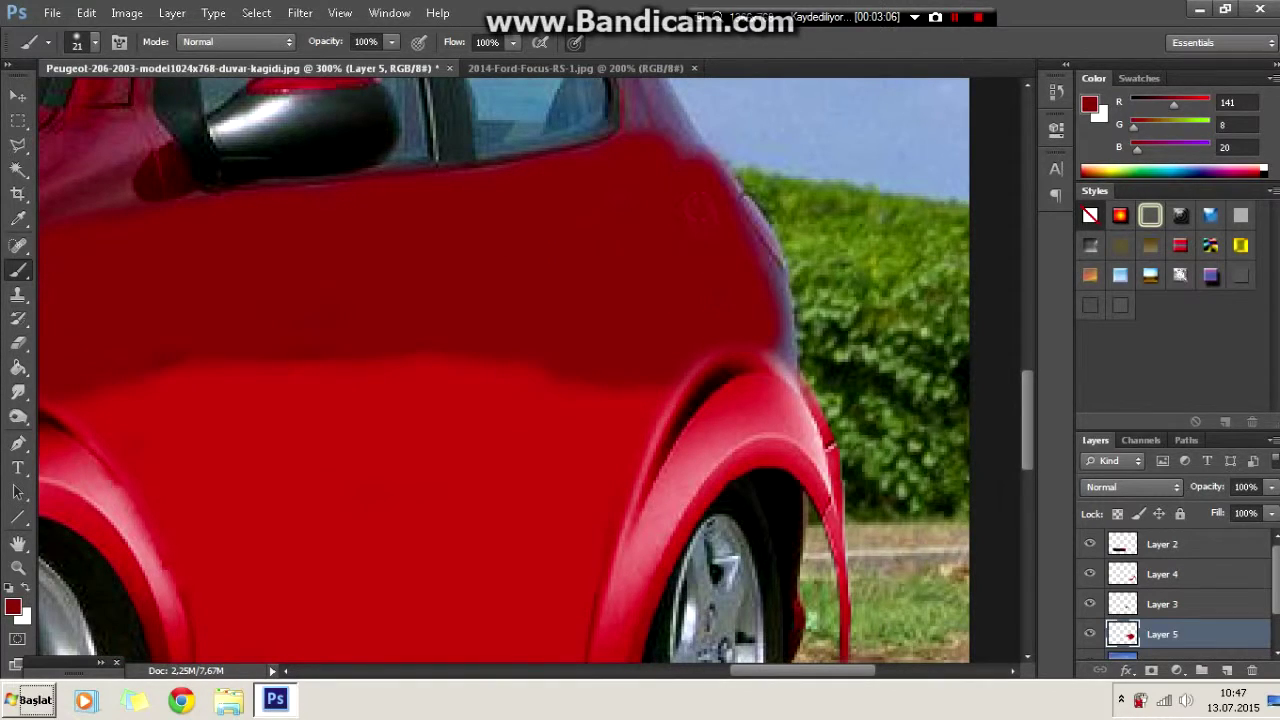
key("ctrl+0")
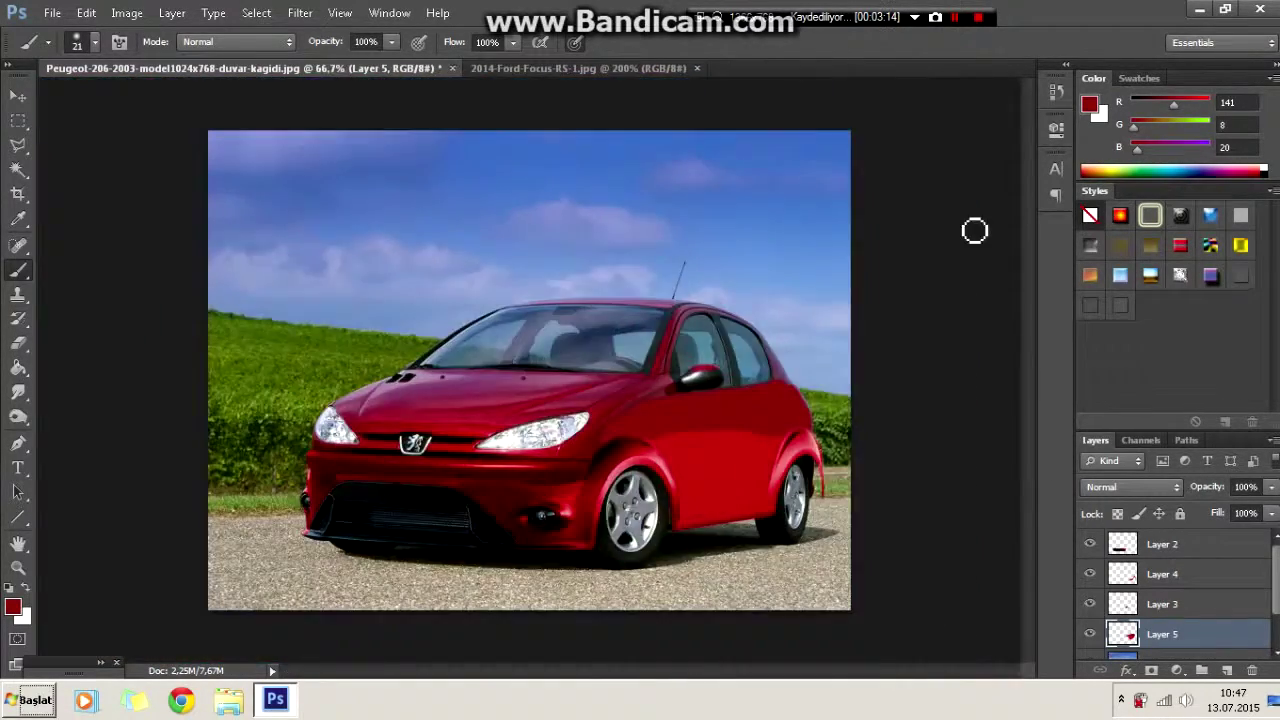
- Smudge the front fender blend and add a new empty Layer 6
key("ctrl+plus")
key("ctrl+plus")
key("ctrl+plus")
key("r")
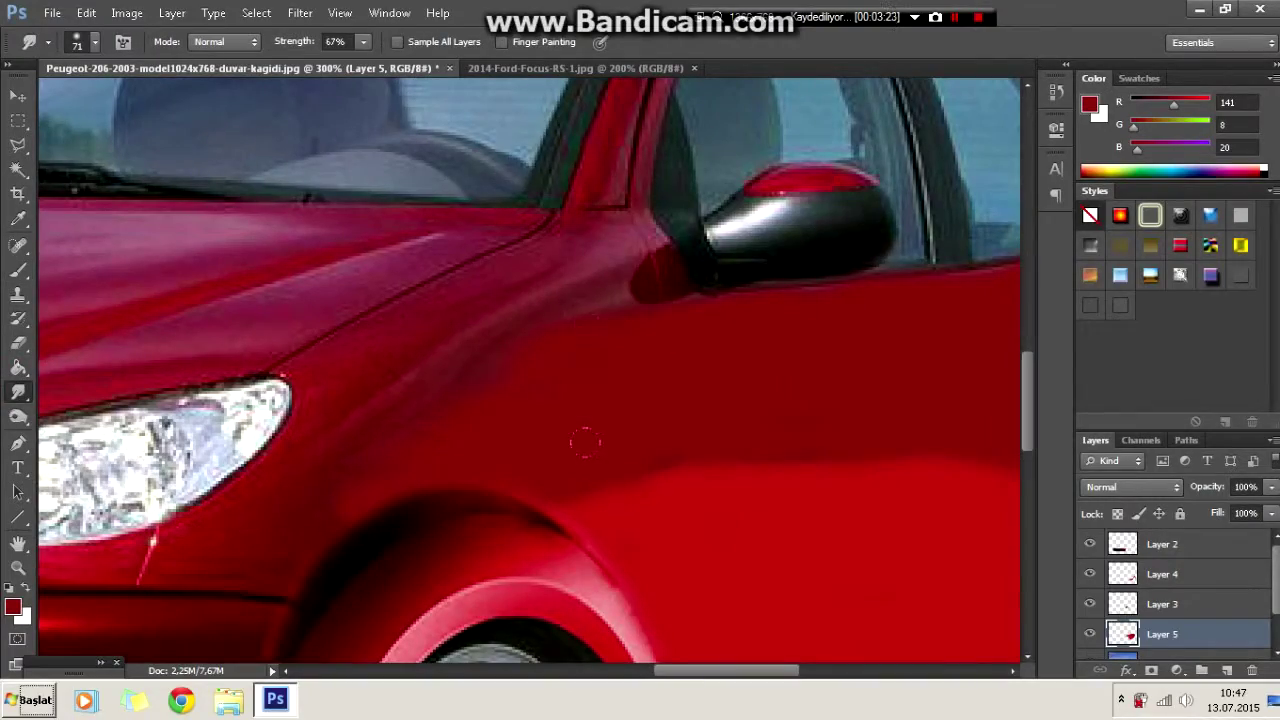
key("ctrl+0")
key("ctrl+plus")
key("ctrl+plus")
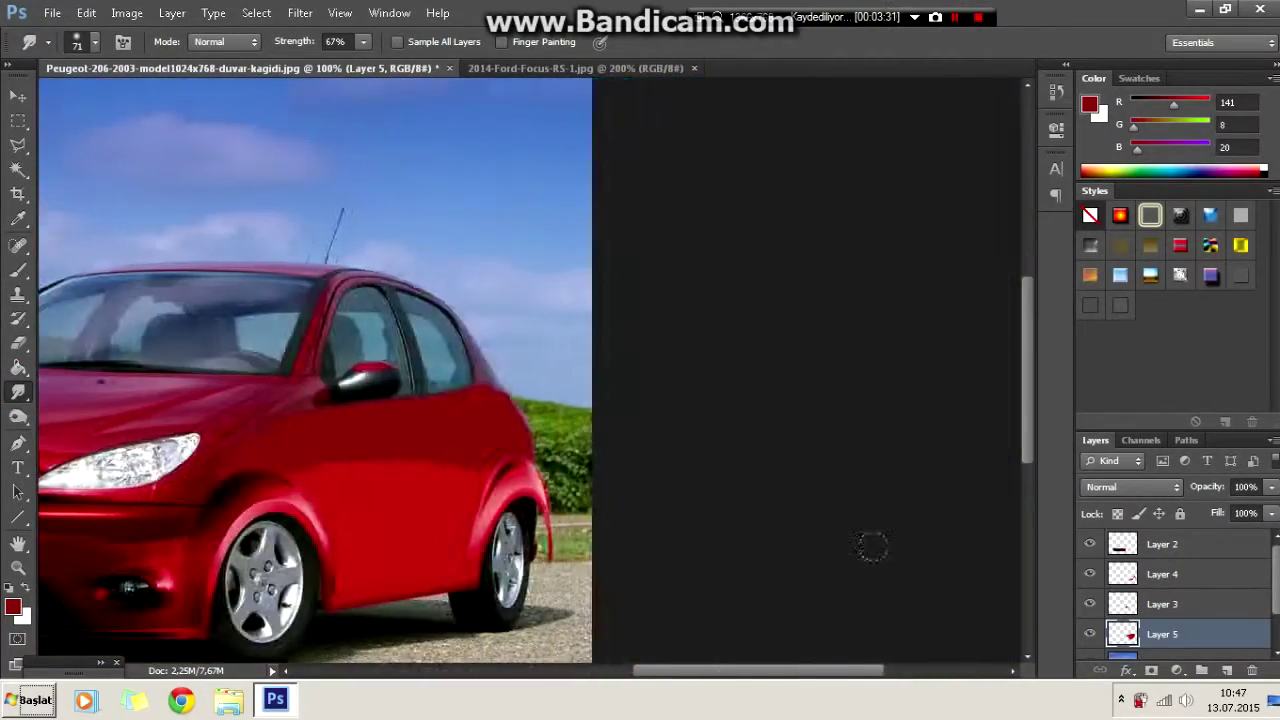
scroll(530, 370, "left", 5)
key("l")
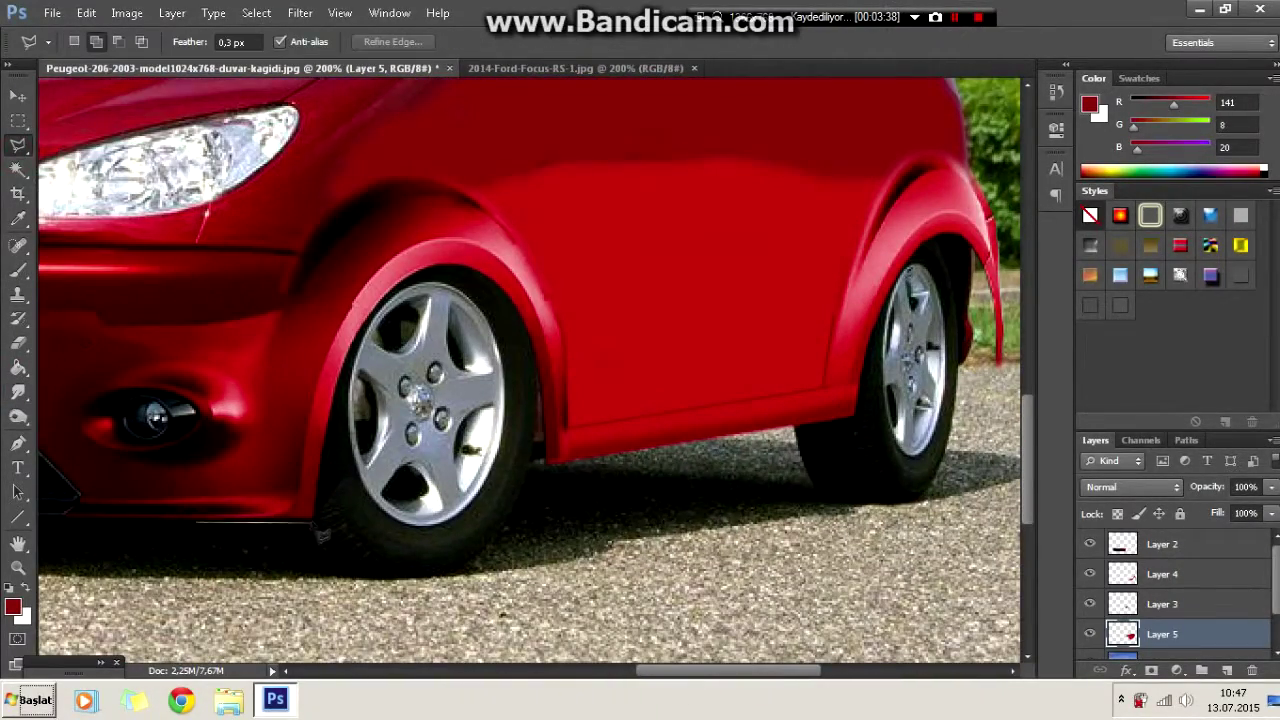
left_click(1226, 670)
- Outline both wheel arches and the underbody with the Polygonal Lasso
key("ctrl+plus")
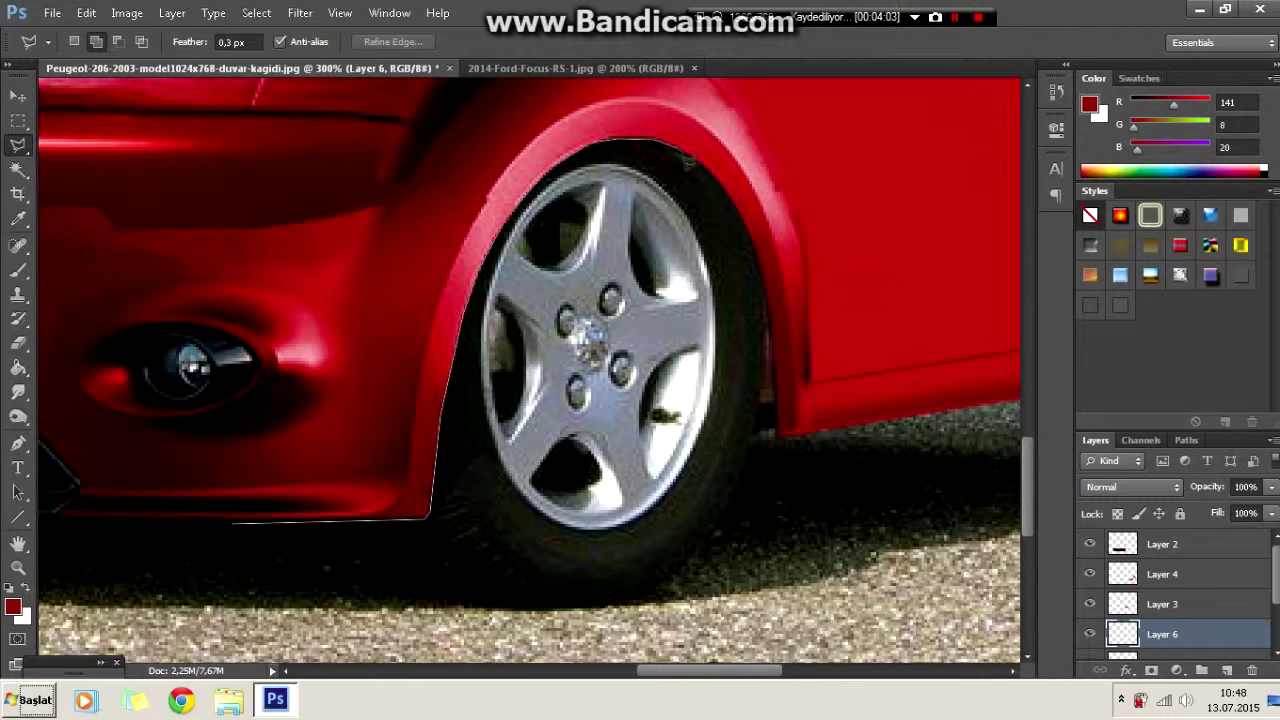
scroll(790, 443, "right", 3)
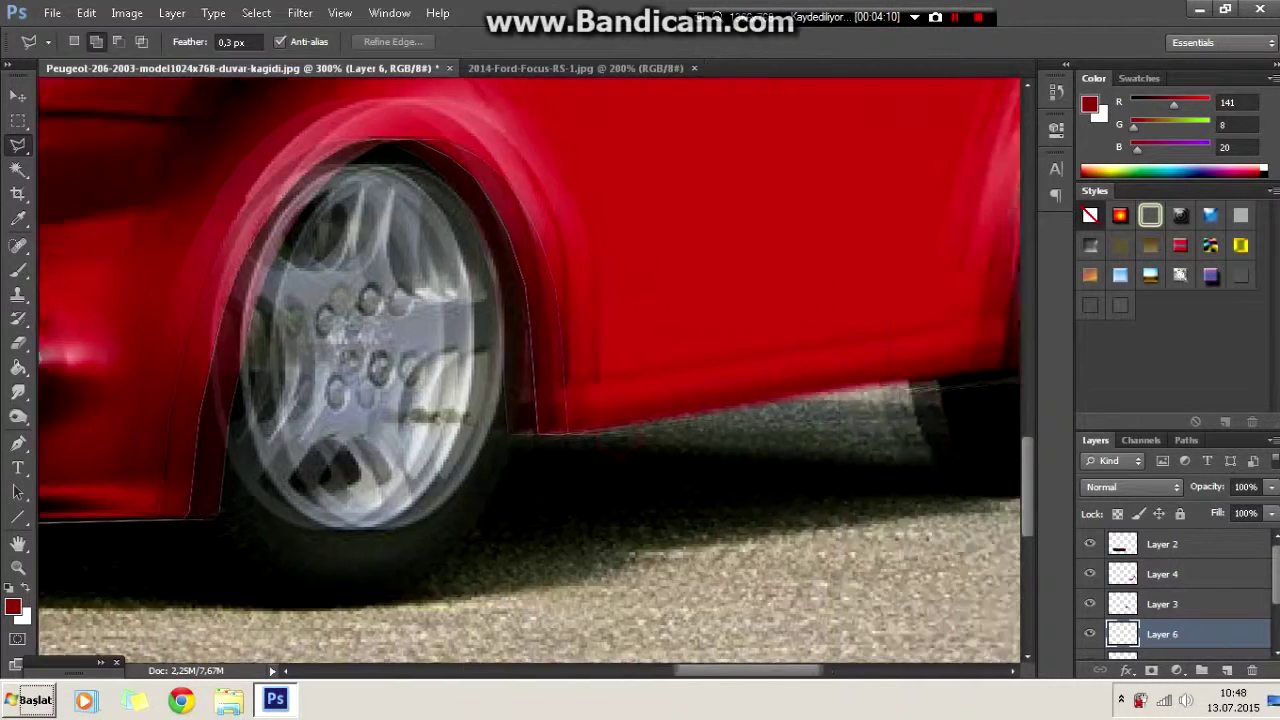
scroll(795, 375, "right", 3)
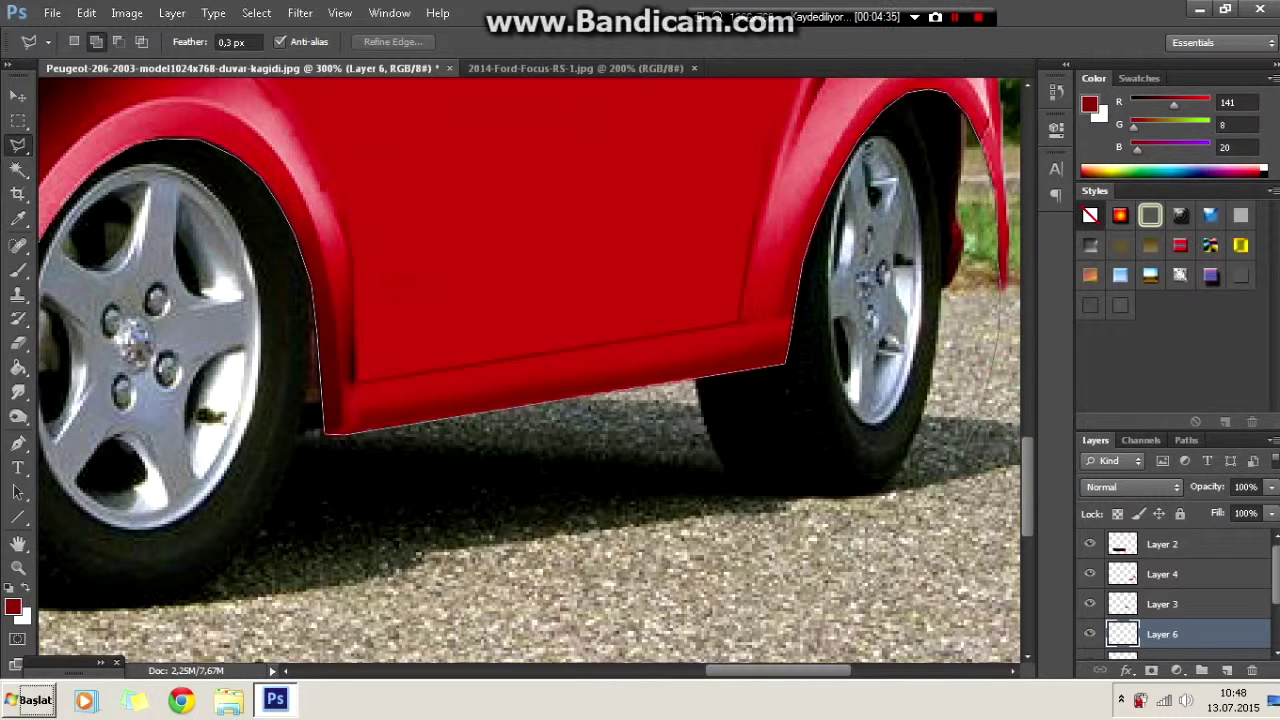
scroll(345, 473, "down", 3)
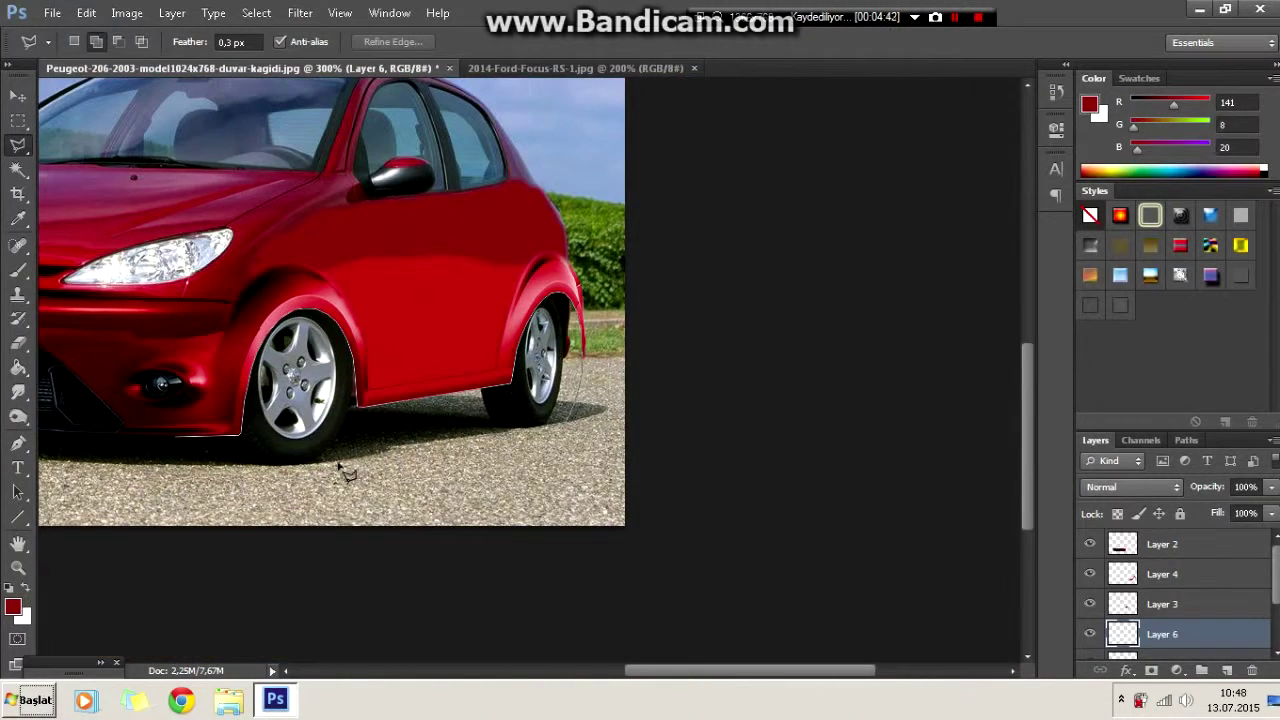
double_click(213, 466)
- Brush the arch and underbody selection solid black, then select Layer 4
key("b")
key("d")
left_click(95, 42)
left_click(95, 42)
mouse_move(550, 350)
left_mouse_down()
mouse_move(270, 420)
mouse_move(300, 340)
left_mouse_up()
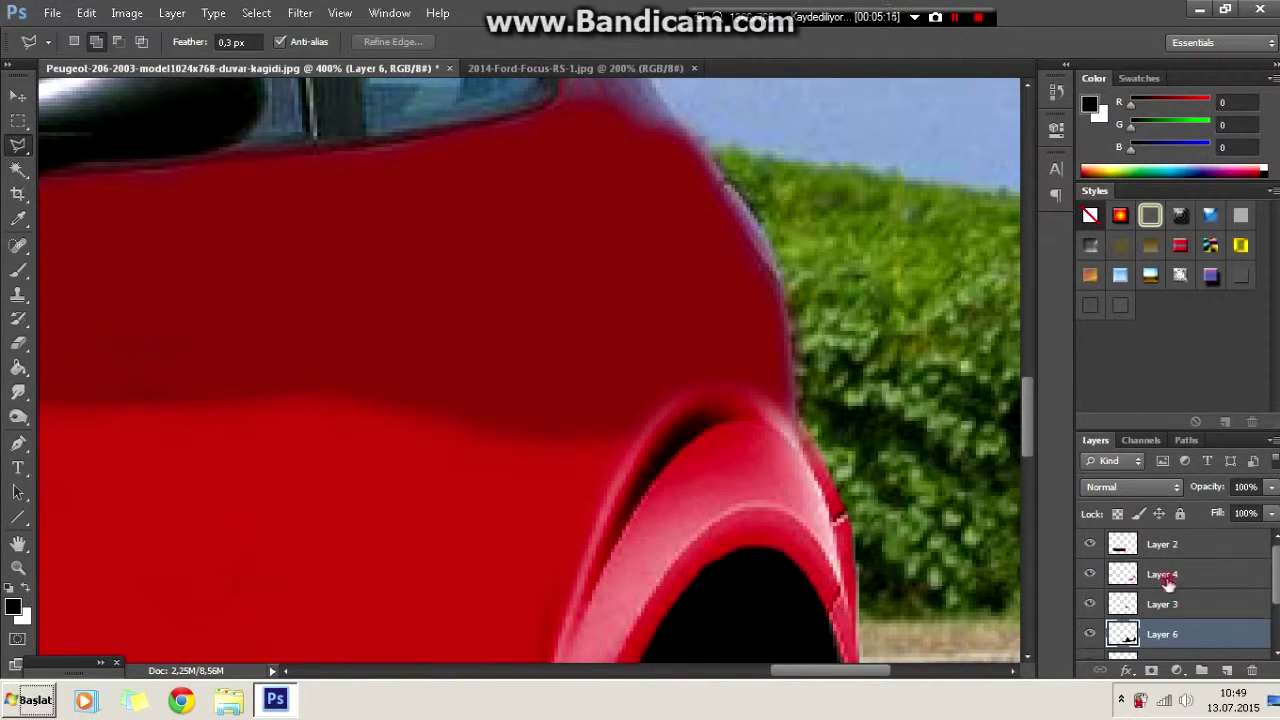
left_click(1160, 574)
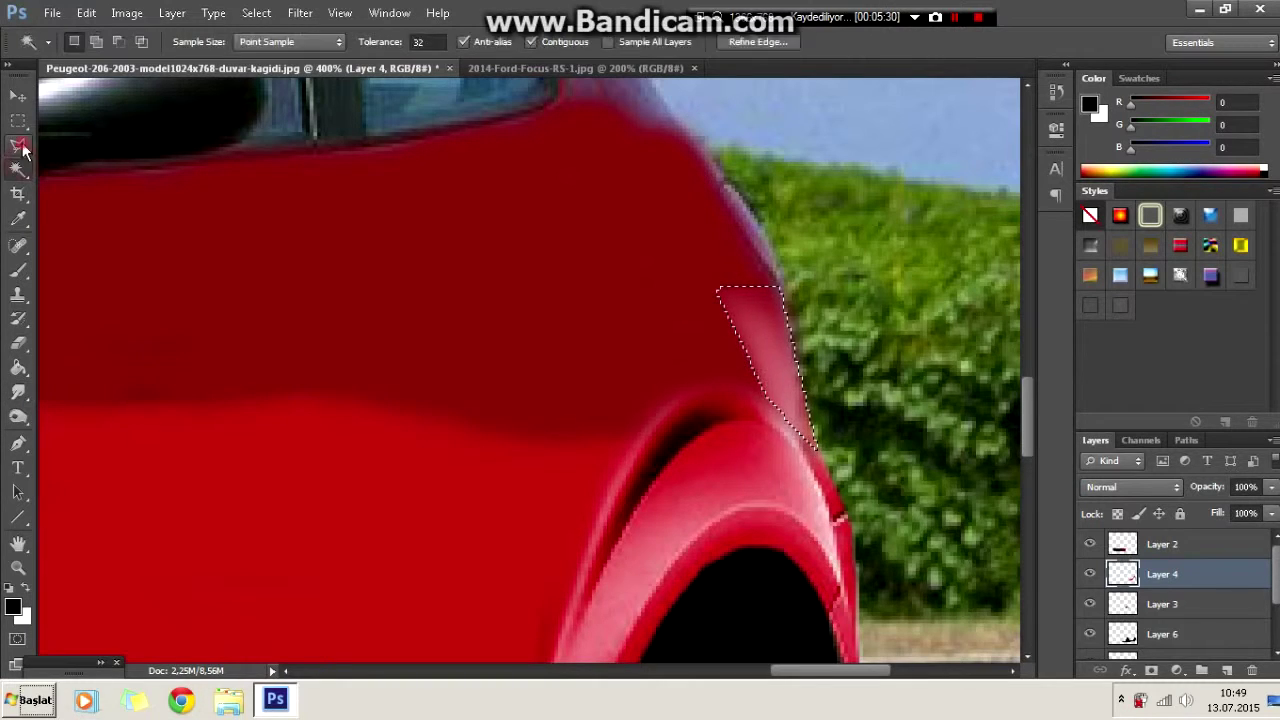
- Deselect the flare outline, check beneath Layer 6, and make Layer 5 active
left_click(1160, 604)
left_click(1090, 634)
left_click(1090, 634)
scroll(1090, 600, "down", 2)
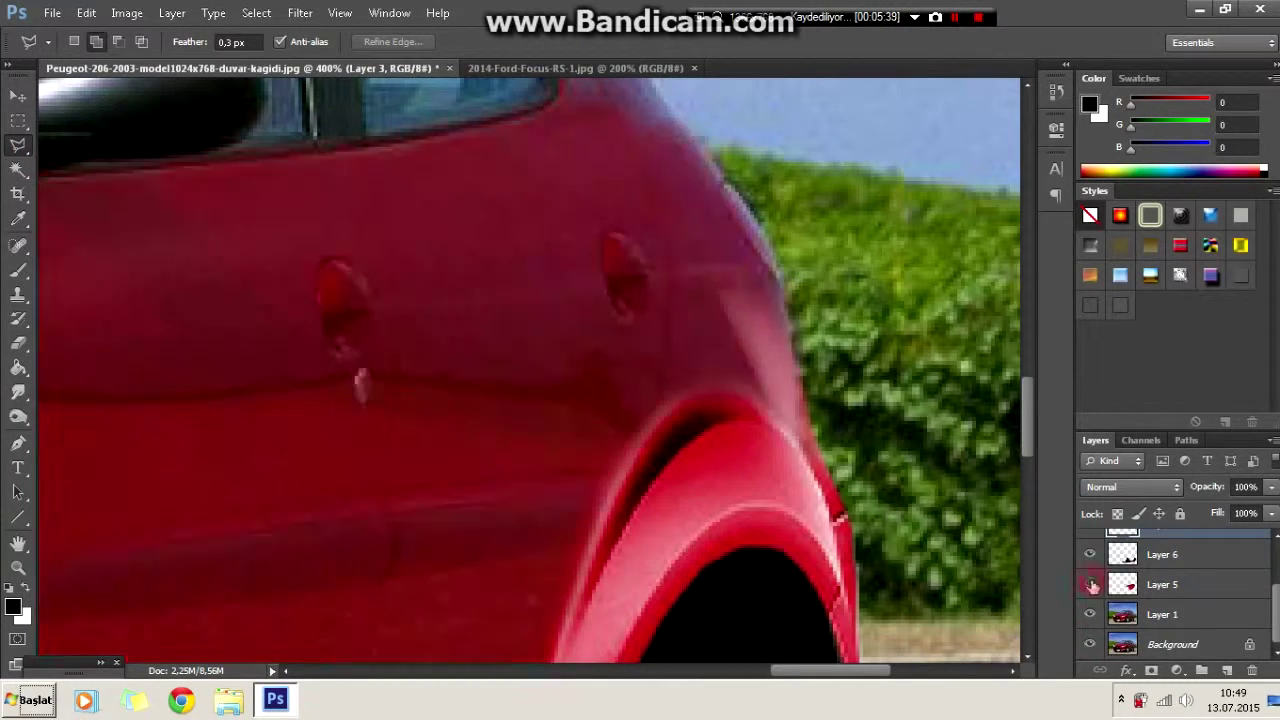
left_click(1116, 590)
- Sample the car's red and set a 42 px brush at 55% opacity, undoing a stray dab
left_click(14, 226)
left_click(760, 345)
left_click(17, 270)
left_click(95, 42)
left_click(400, 250)
key("ctrl+z")
left_click(648, 290)
key("ctrl+z")
key("5")
key("5")
- Restore the selection on Layer 4 and sample a darker red from the body
key("ctrl+minus")
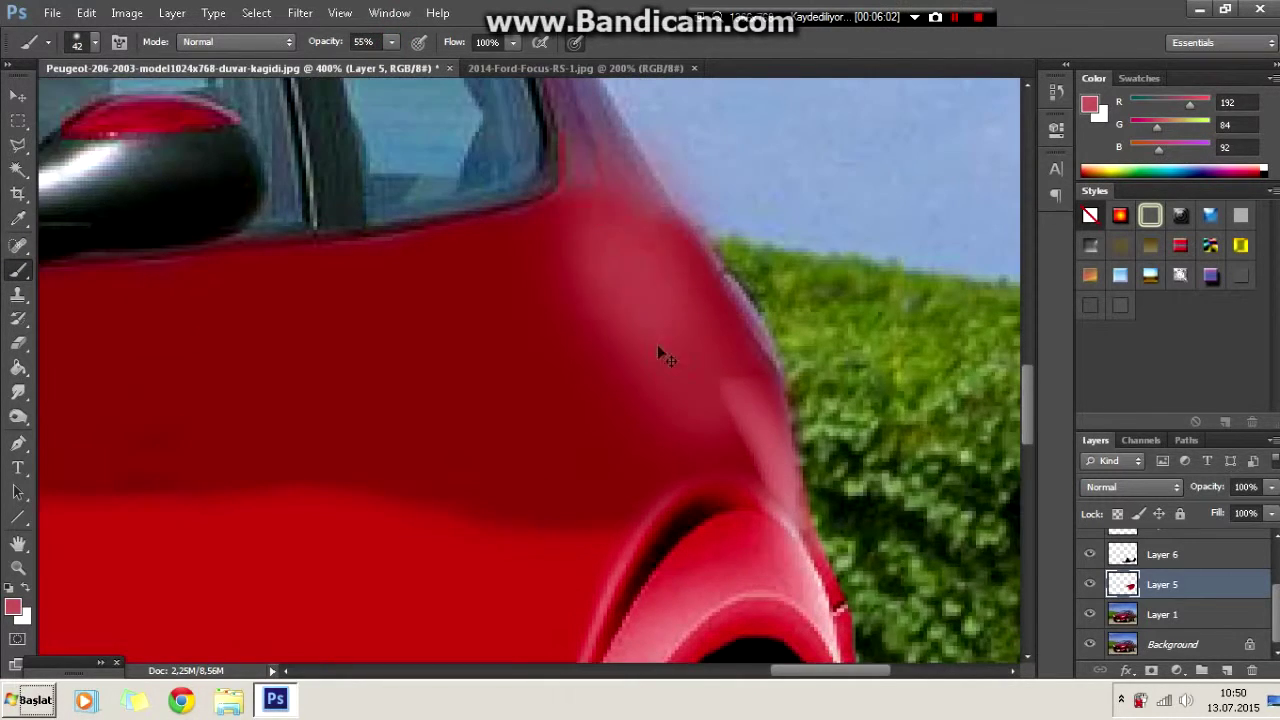
key("ctrl+minus")
key("ctrl+minus")
key("ctrl+alt+z")
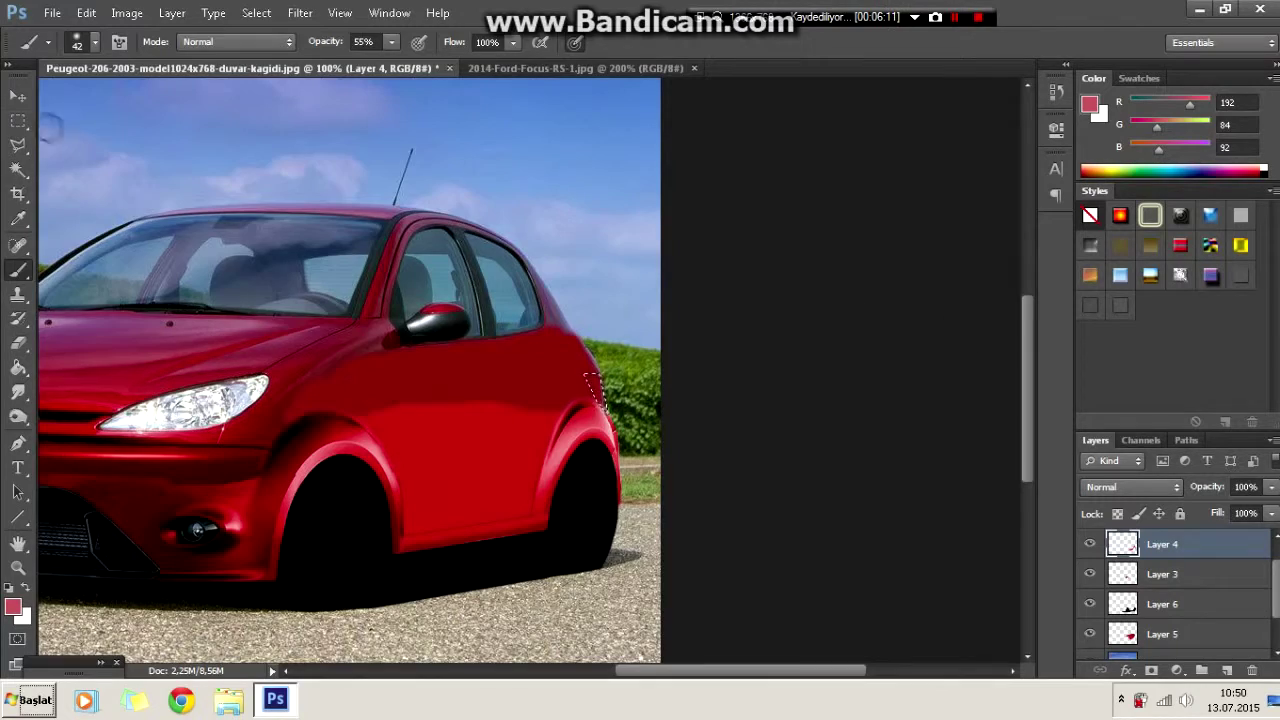
left_click(525, 365, "ctrl")
left_click(705, 425, "alt")
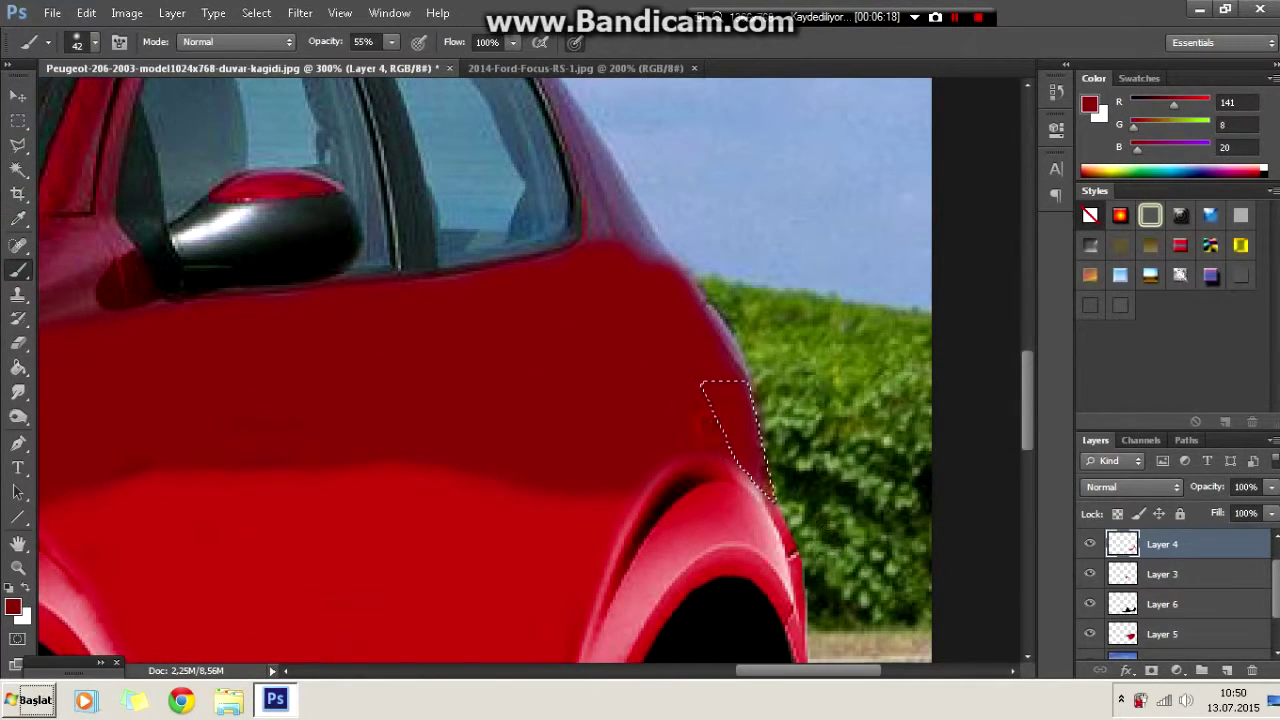
- Zoom in on the headlight and front arch and make Layer 3 the active layer
key("l")
key("ctrl+minus")
key("ctrl+minus")
key("ctrl+minus")
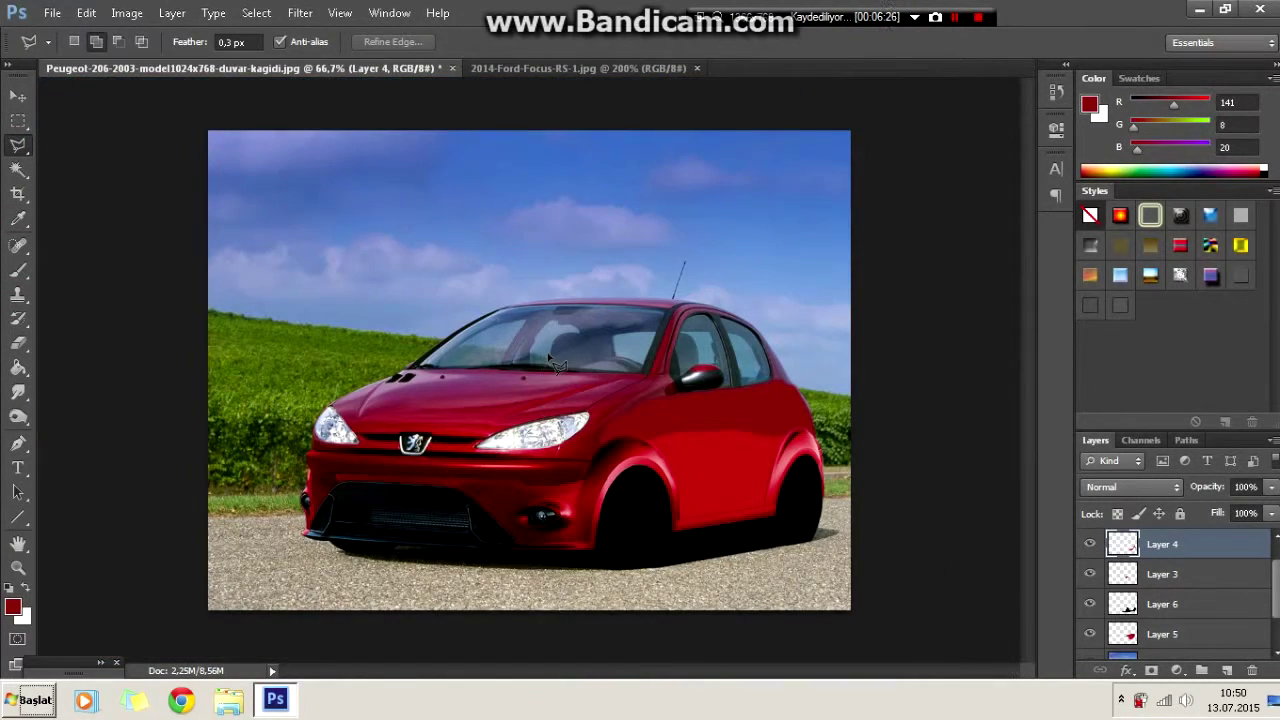
key("ctrl+plus")
key("ctrl+plus")
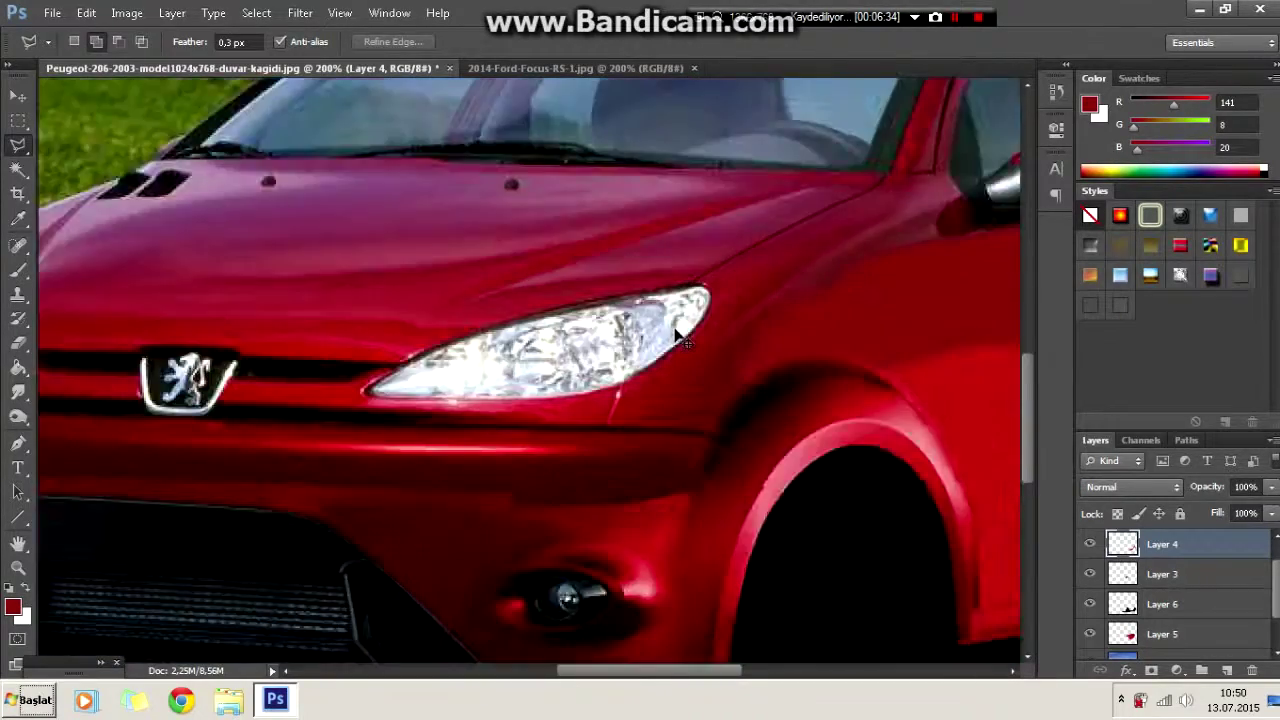
key("ctrl+plus")
key("ctrl+plus")
key("ctrl+plus")
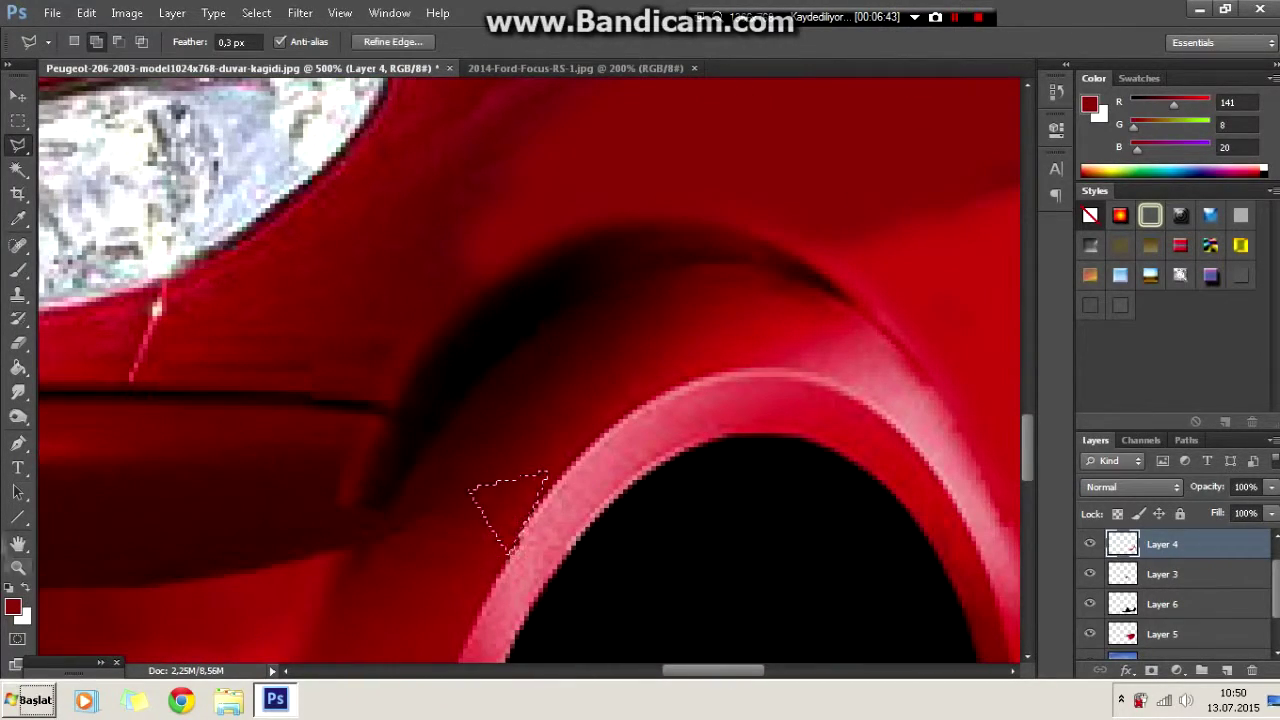
right_click(414, 209)
key("Escape")
scroll(1155, 615, "down", 2)
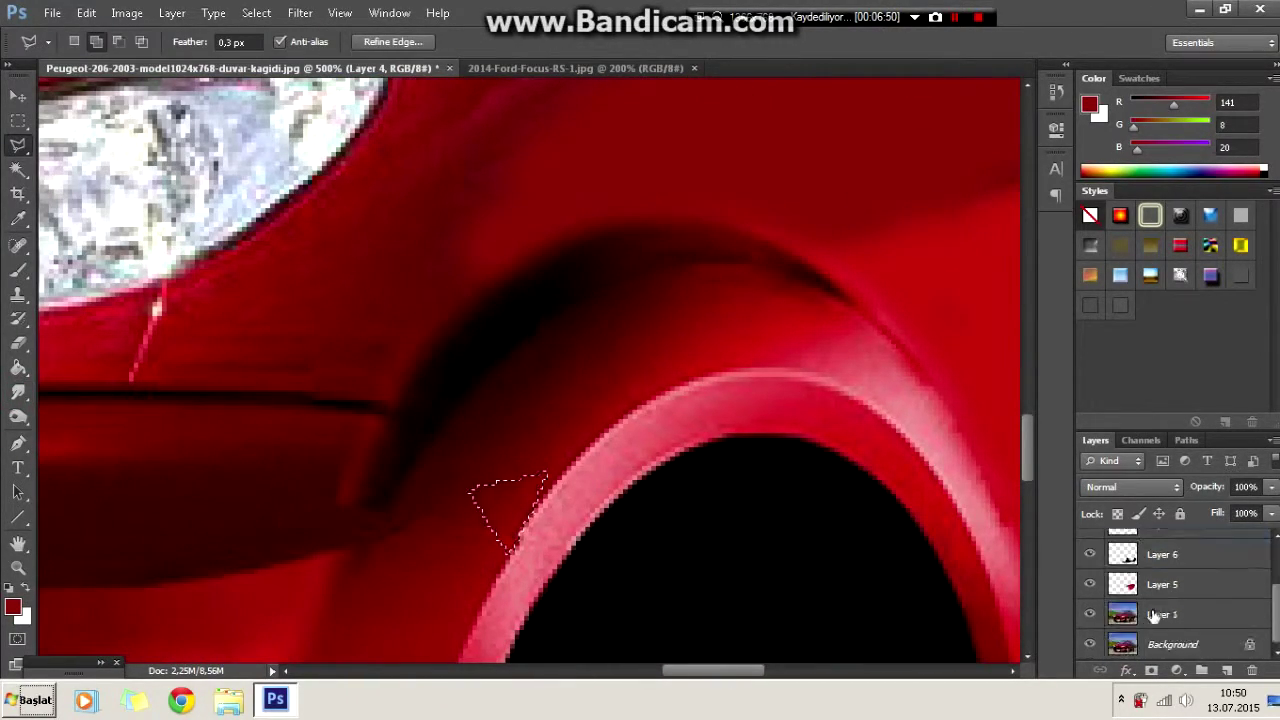
scroll(1155, 615, "up", 2)
left_click(1090, 584)
left_click(1090, 584)
left_click(1162, 584)
key("r")
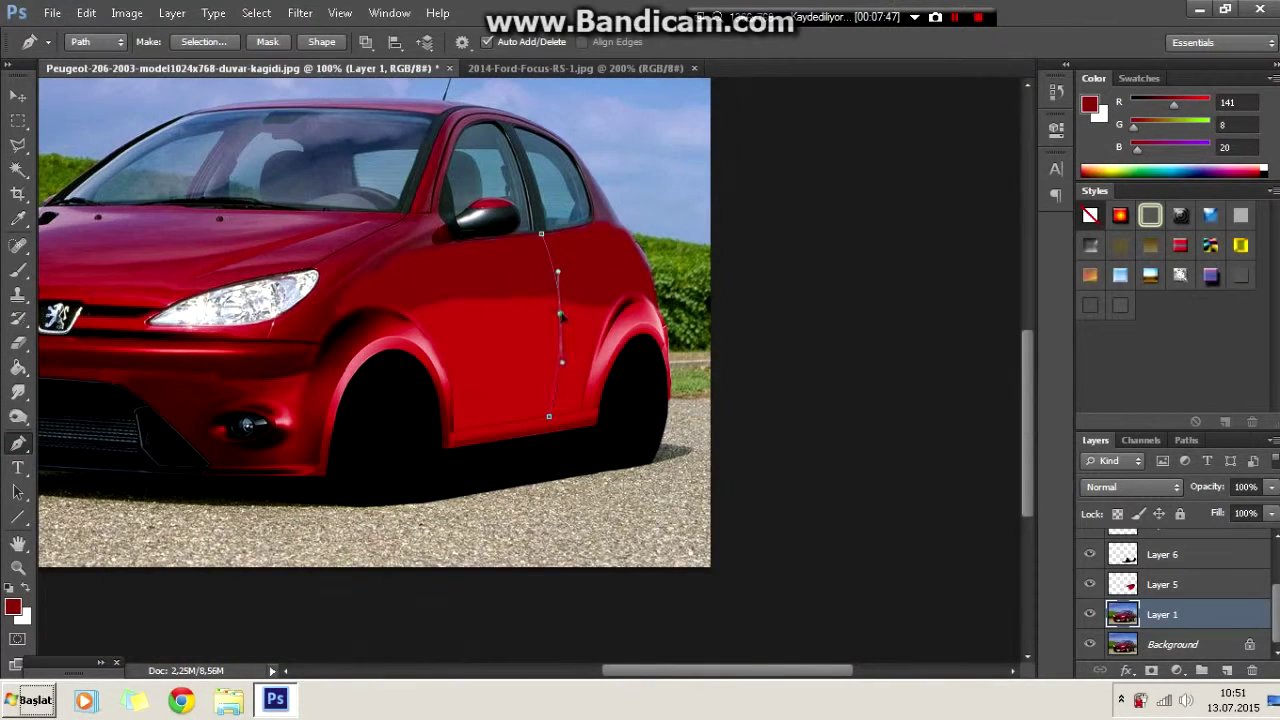
- Set a light pink 255,121,133 brush at size 4 and 72% opacity
left_click(17, 270)
left_click(13, 607)
left_click(849, 194)
left_click(1169, 177)
left_click(95, 42)
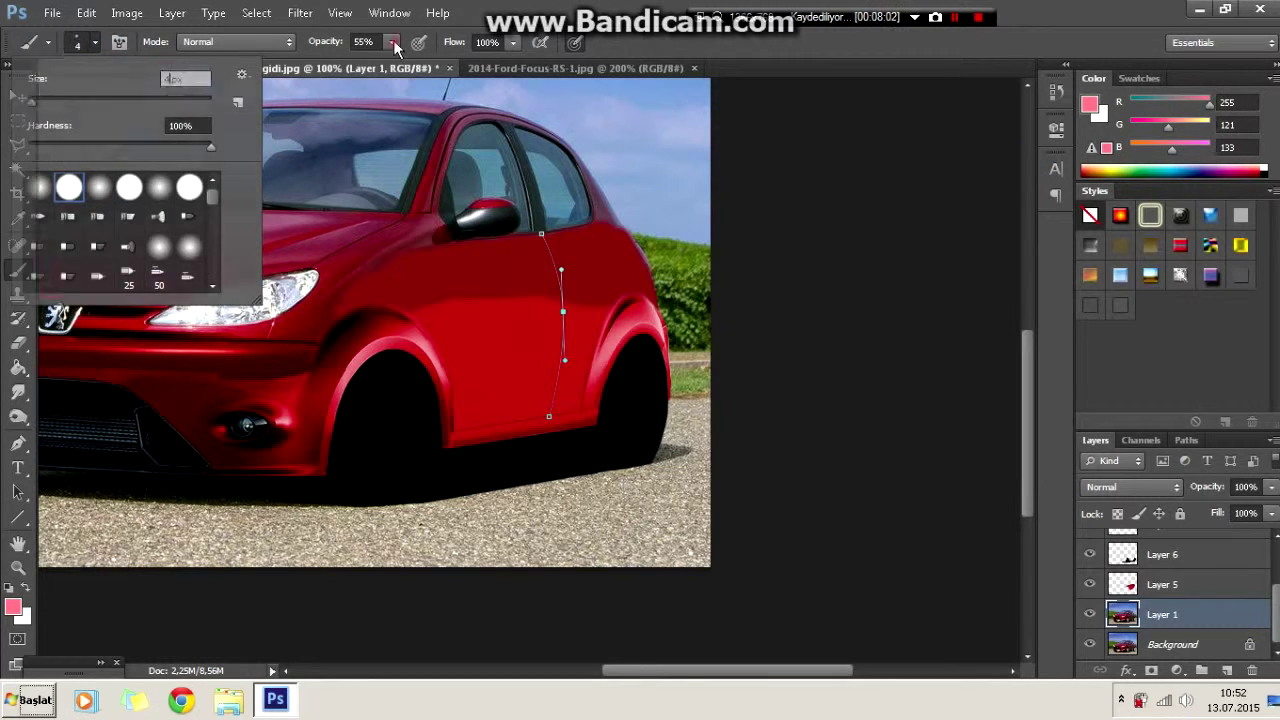
- Stroke the door seam path as a thin pink line with the brush
left_click(17, 443)
right_click(479, 276)
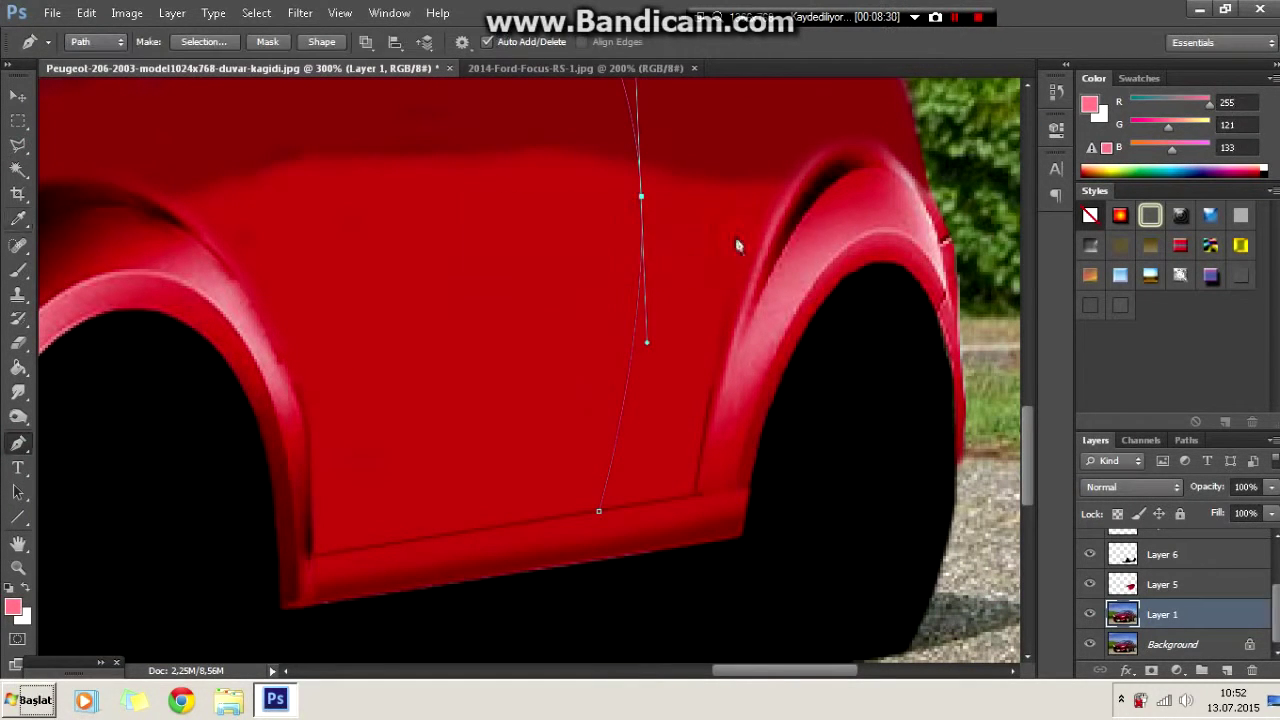
key("b")
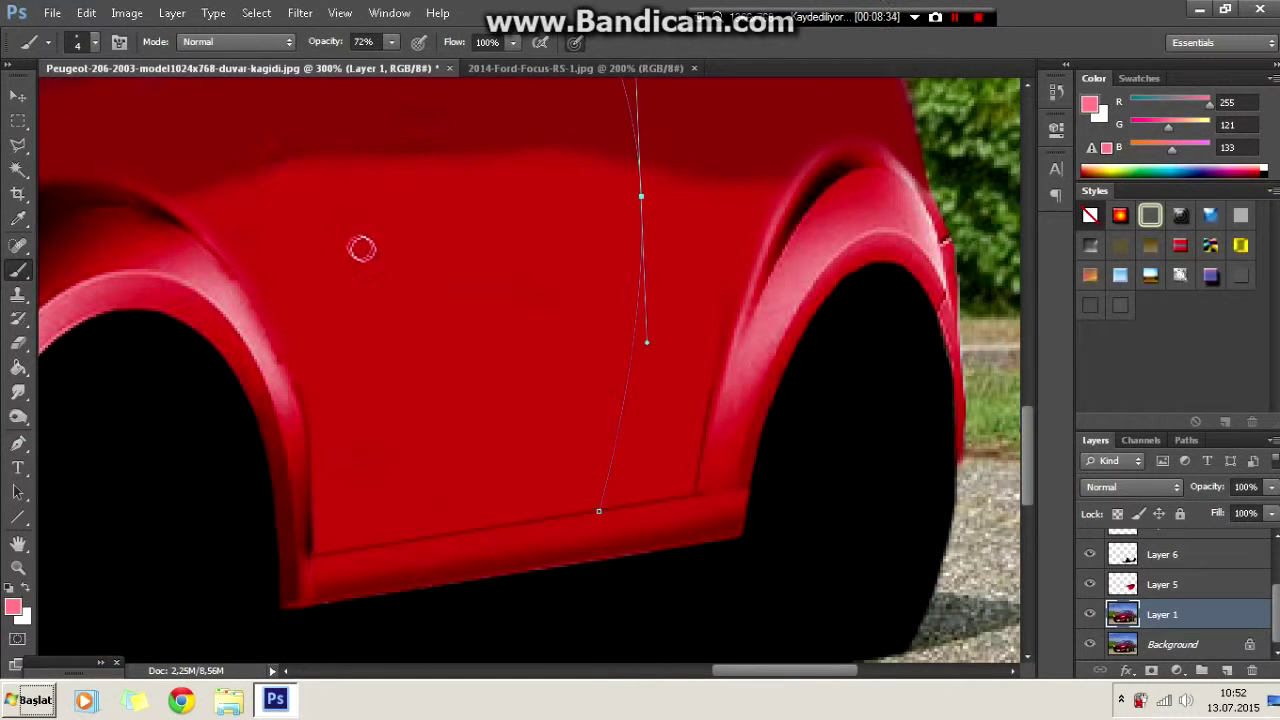
scroll(1182, 622, "up", 3)
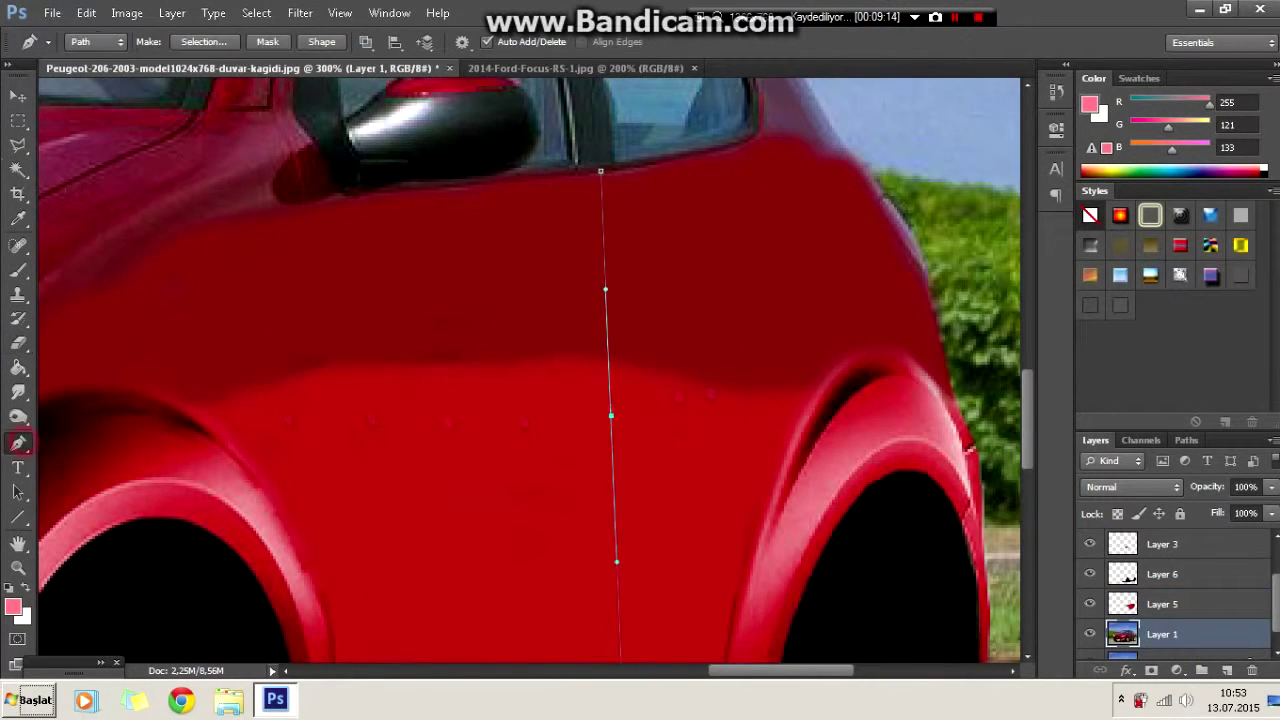
right_click(1170, 607)
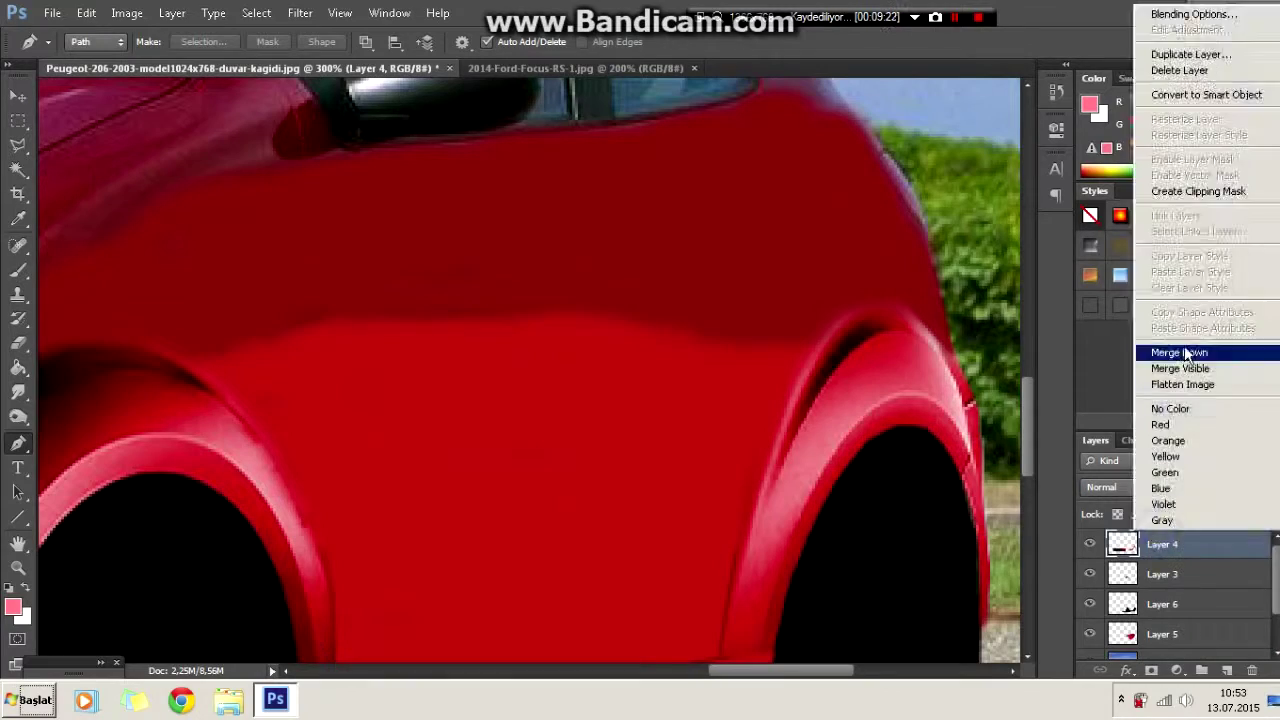
- Merge the selected tuning layer down into the layer below it
left_click(1180, 514)
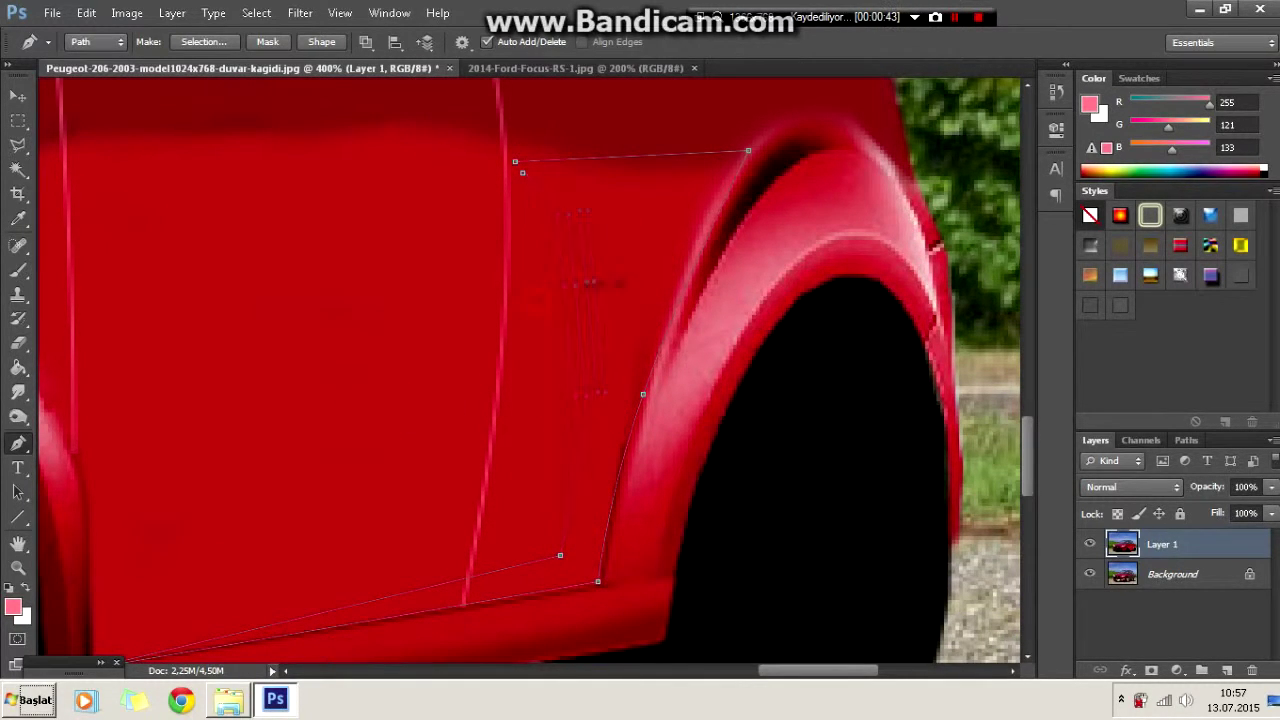
- Convert the vent path into a selection and paint it solid black
right_click(544, 224)
left_click(600, 297)
key("Return")
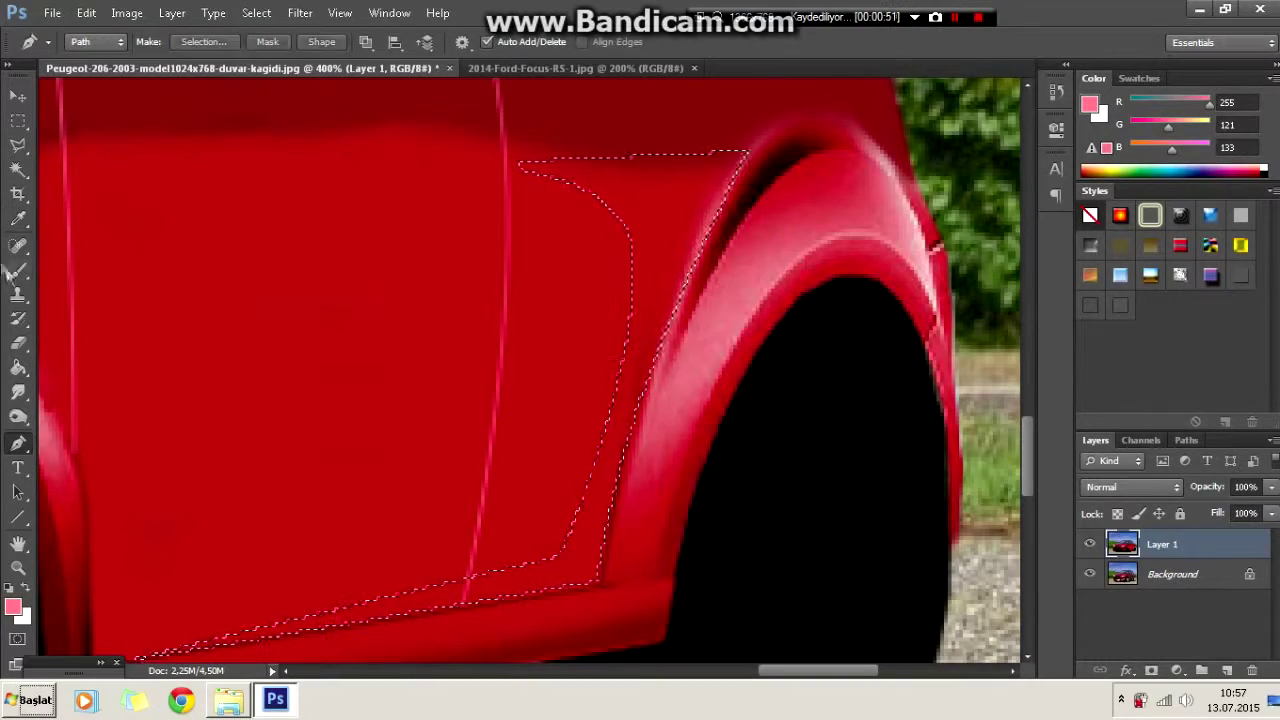
key("b")
key("d")
left_click(80, 42)
left_click_drag(720, 170, 640, 420)
mouse_move(600, 230)
left_mouse_down()
mouse_move(590, 540)
mouse_move(350, 610)
left_mouse_up()
scroll(347, 460, "down", 1)
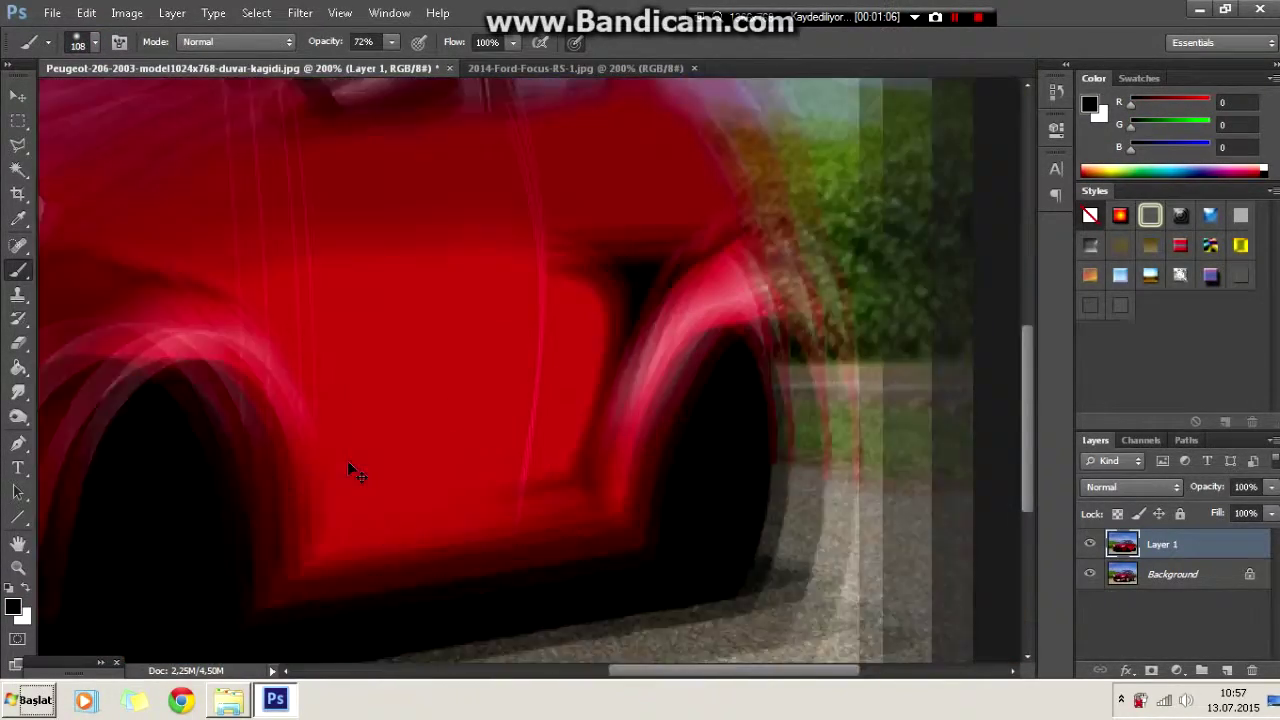
- Brush a faint 12%-opacity white highlight along the vent's lower edge
left_click(13, 606)
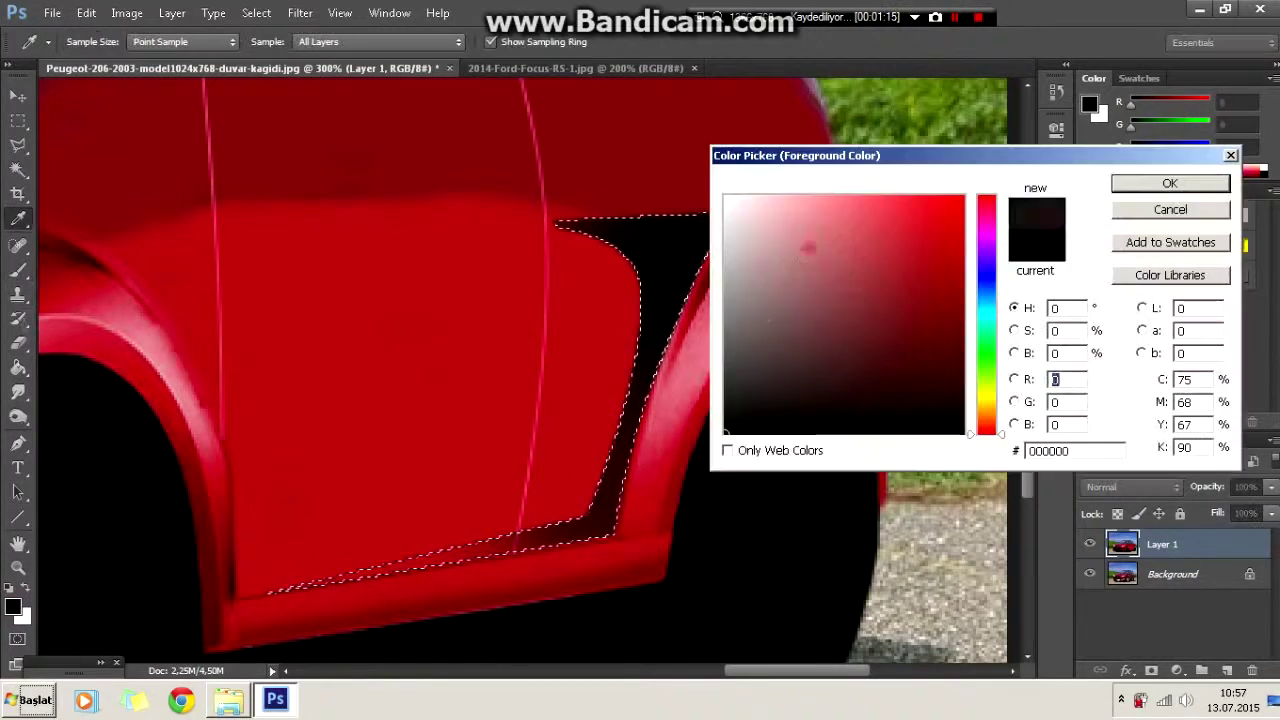
left_click(727, 180)
left_click(1168, 183)
left_click_drag(605, 528, 283, 587)
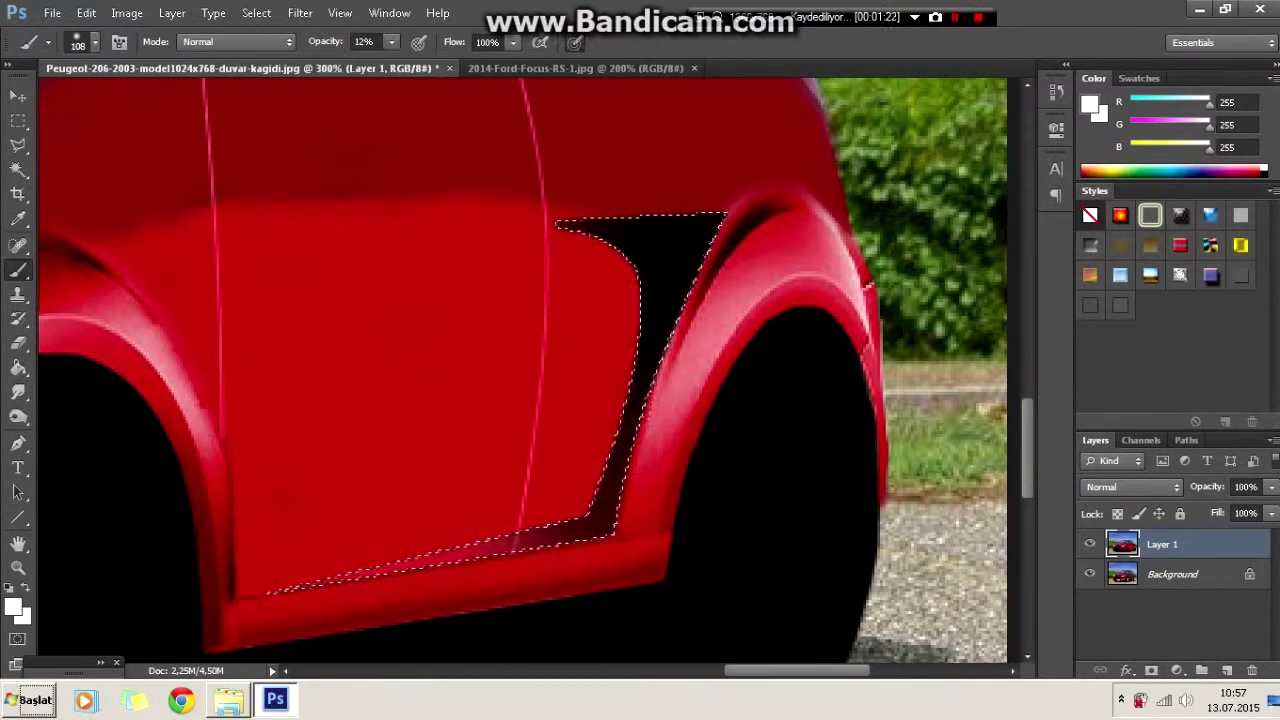
key("l")
scroll(271, 188, "down", 1)
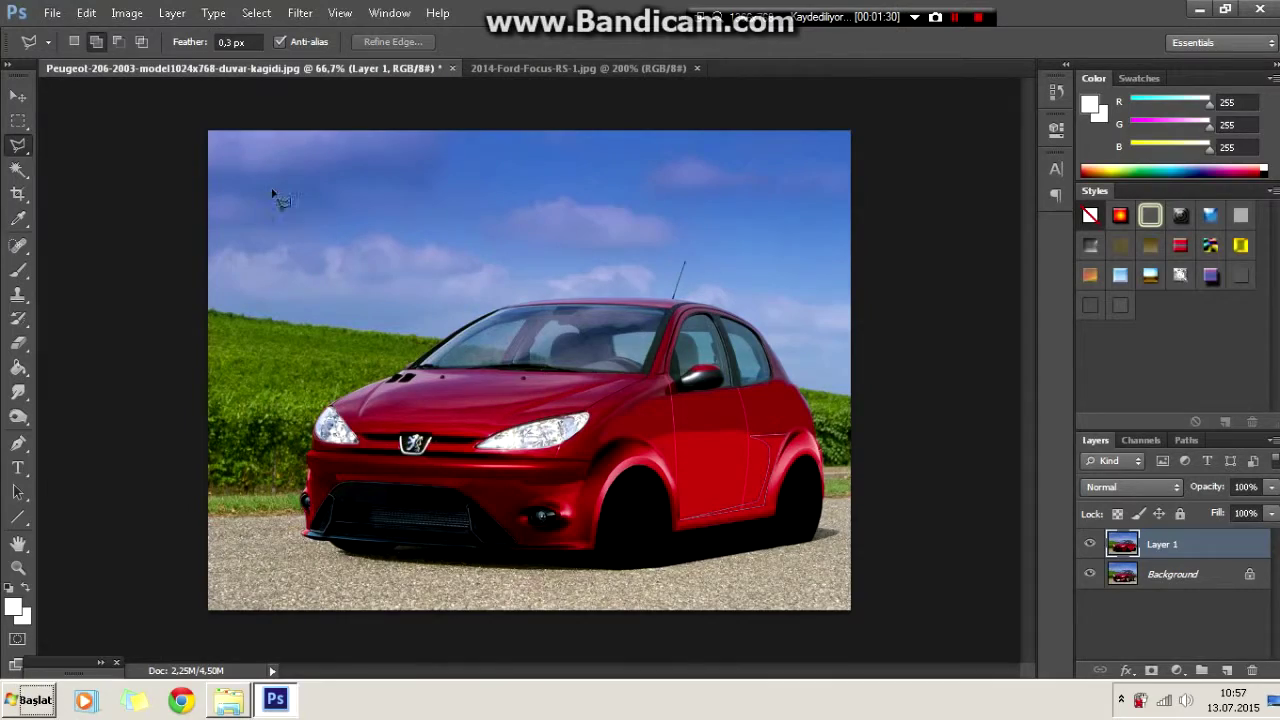
key("p")
scroll(645, 230, "down", 1)
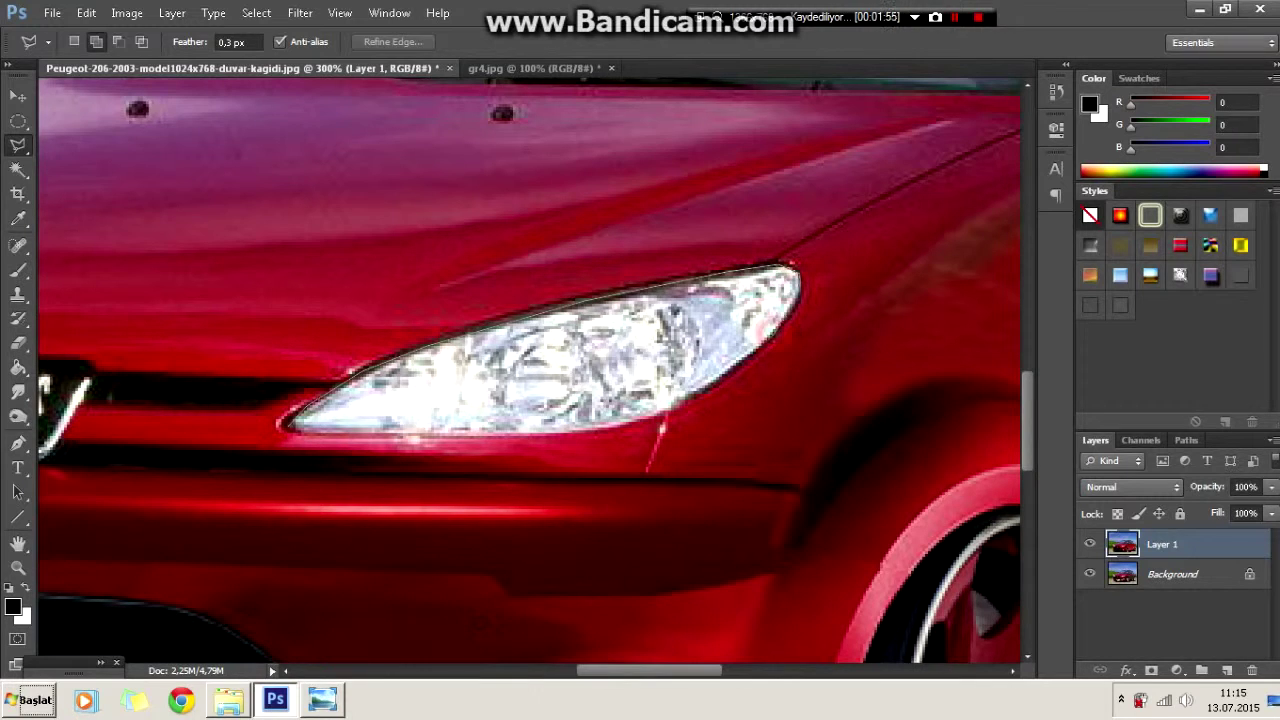
- Finish the headlight selection and apply Levels with the midtone input at 0.41
left_click(292, 433)
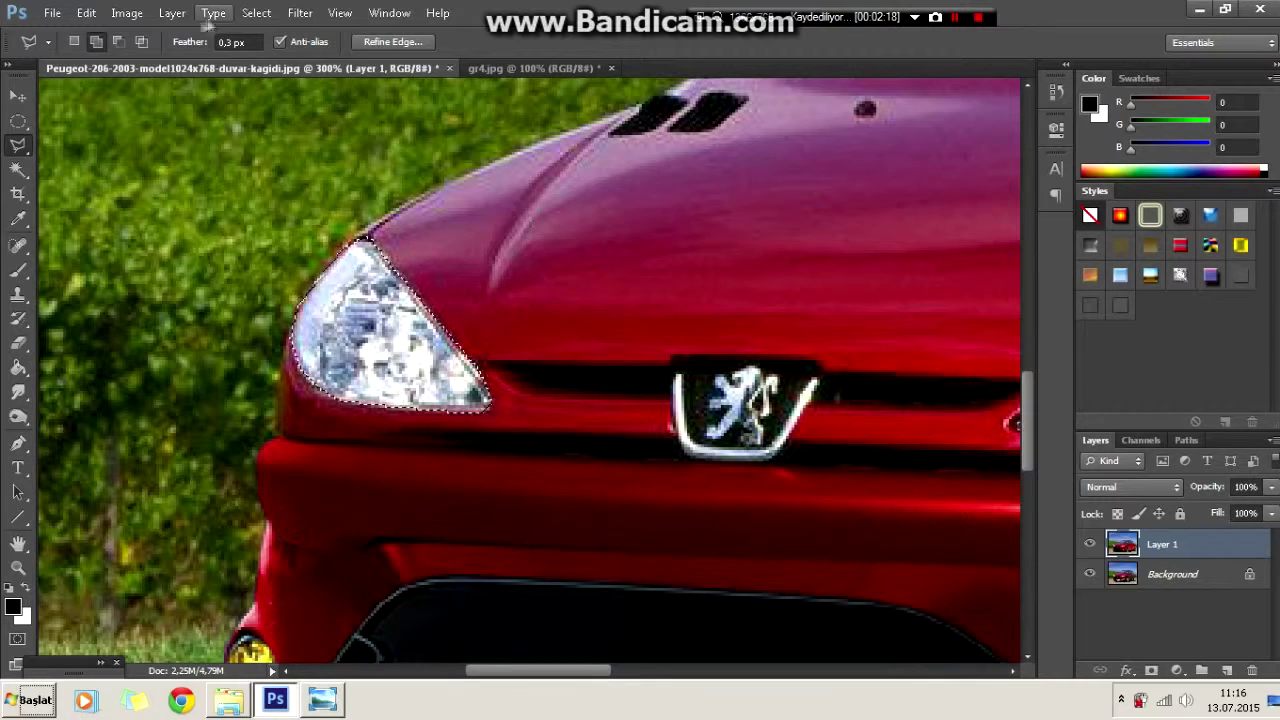
left_click(127, 12)
left_click(335, 57)
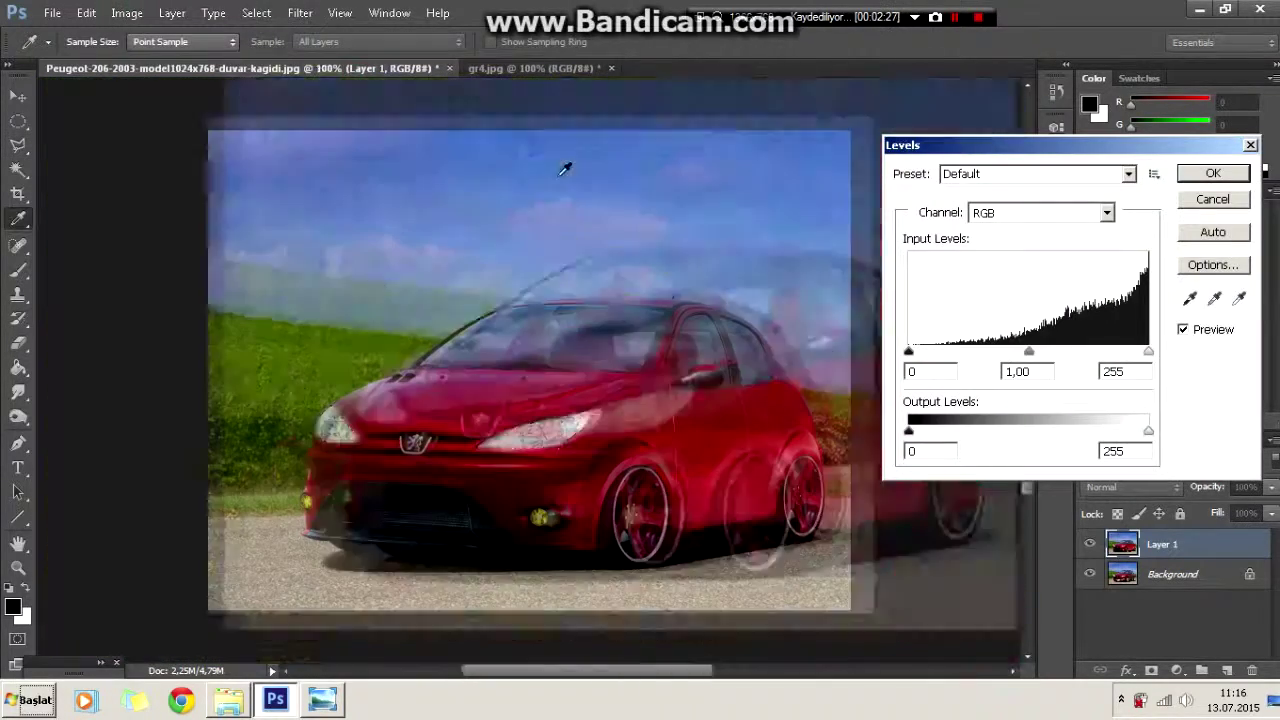
left_click_drag(1077, 352, 1060, 354)
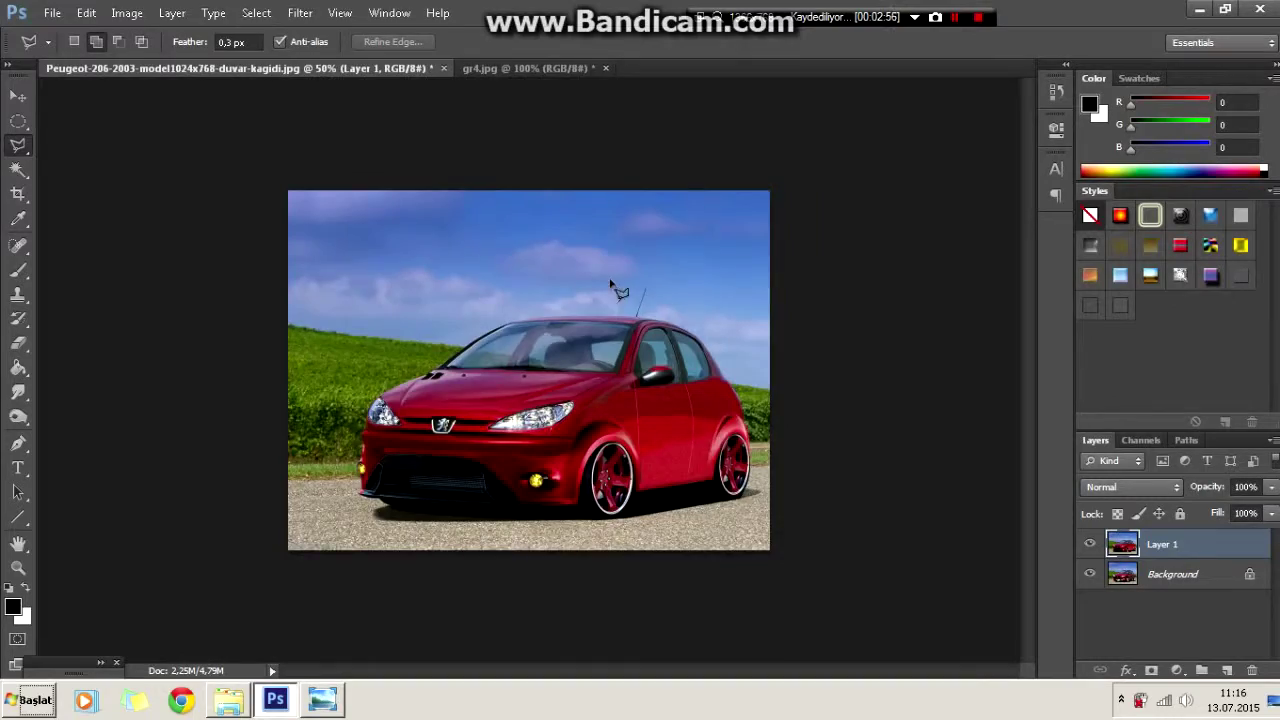
key("ctrl+plus")
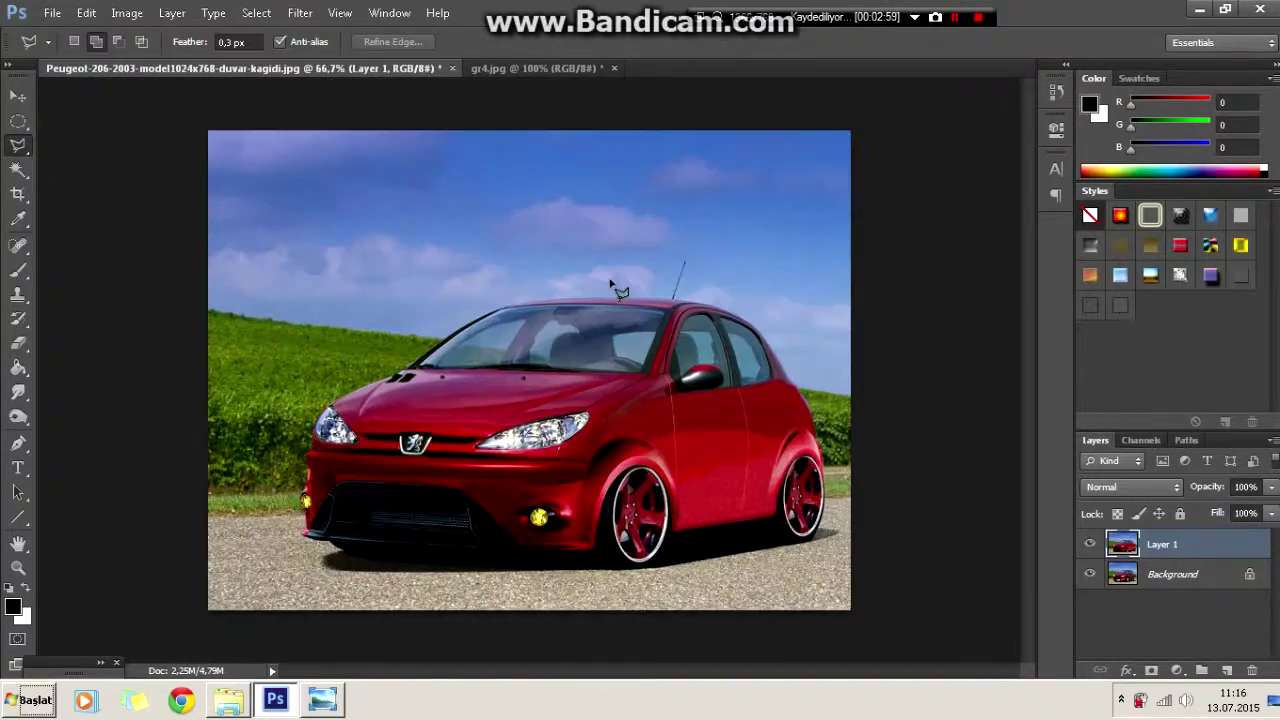
- Apply Levels to the flattened image with midtone 0.74 and white input 215
left_click(126, 12)
left_click(343, 71)
mouse_move(1029, 351)
left_mouse_down()
mouse_move(950, 351)
mouse_move(1053, 378)
left_mouse_up()
left_click_drag(1148, 351, 1110, 351)
left_click(1216, 175)
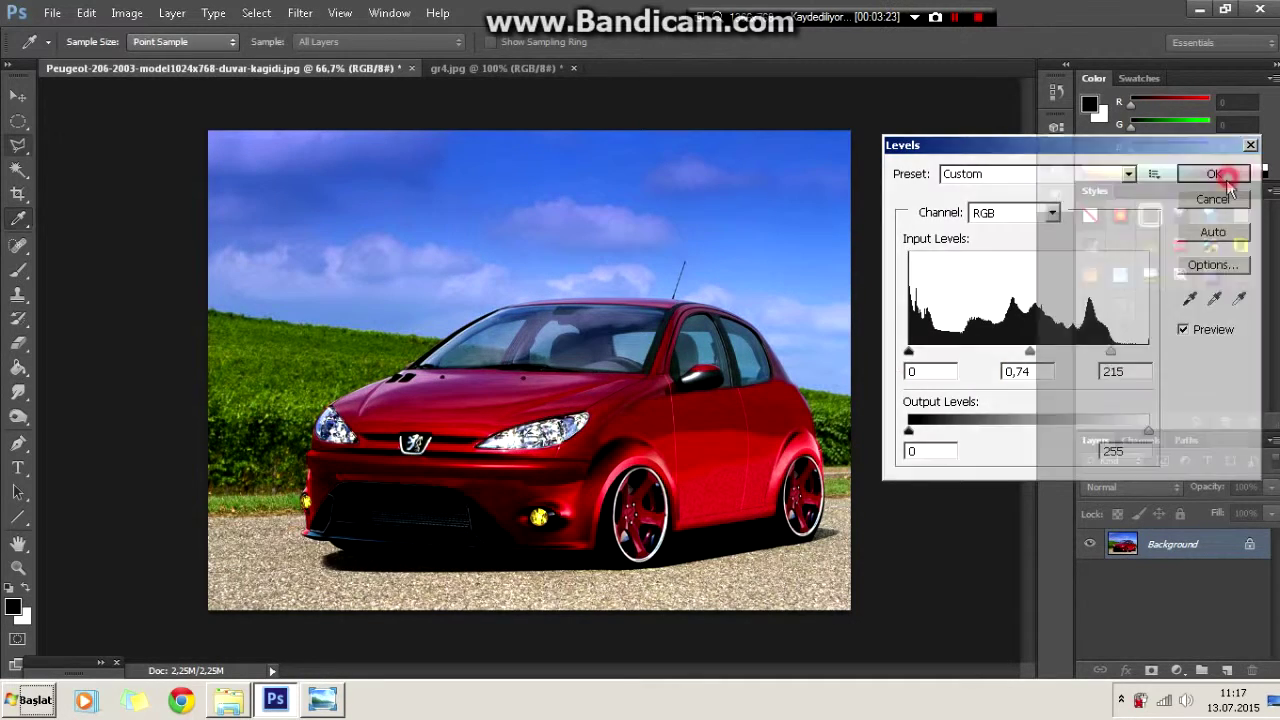